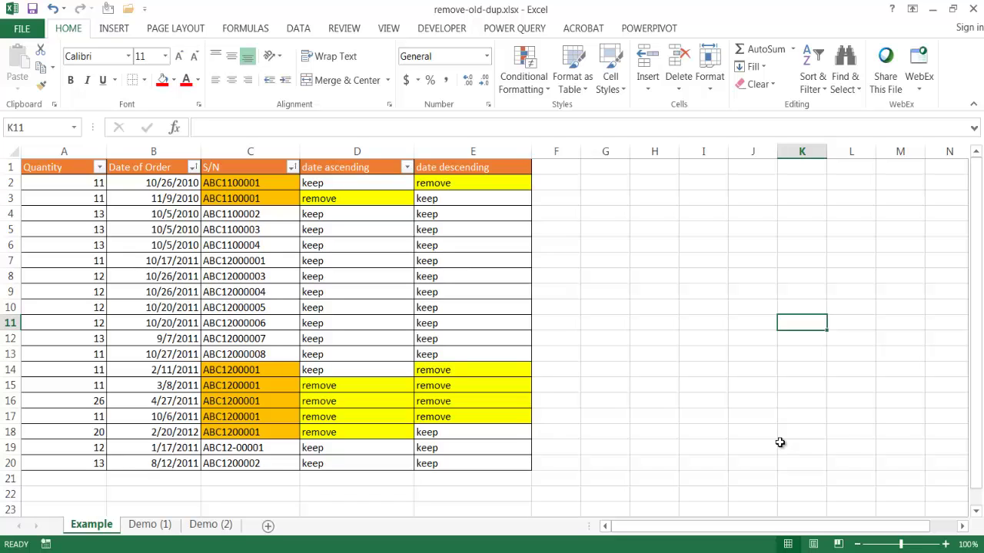
Step: Examine the duplicated serial numbers in the S/N column together with their quantities and order dates
click(252, 150)
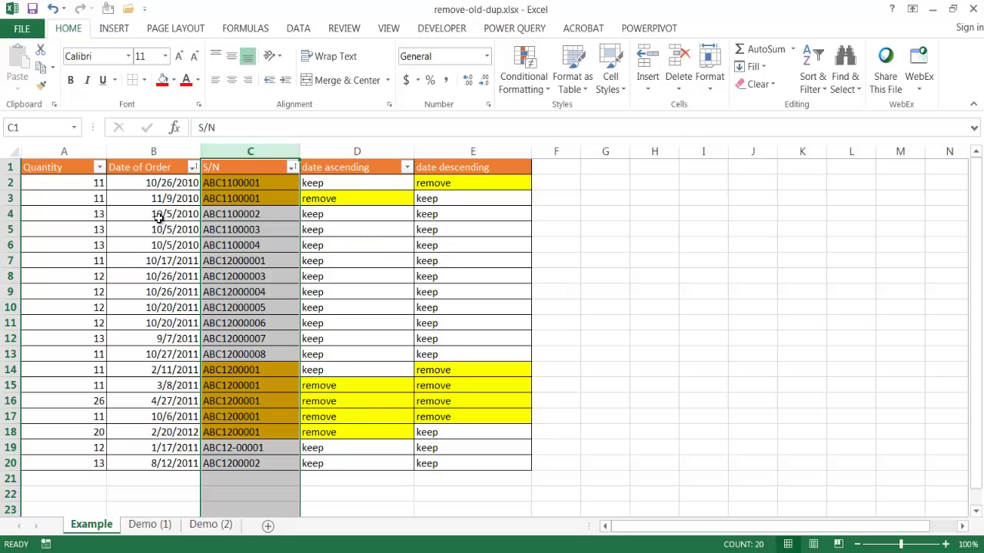
click(140, 181)
click(70, 185)
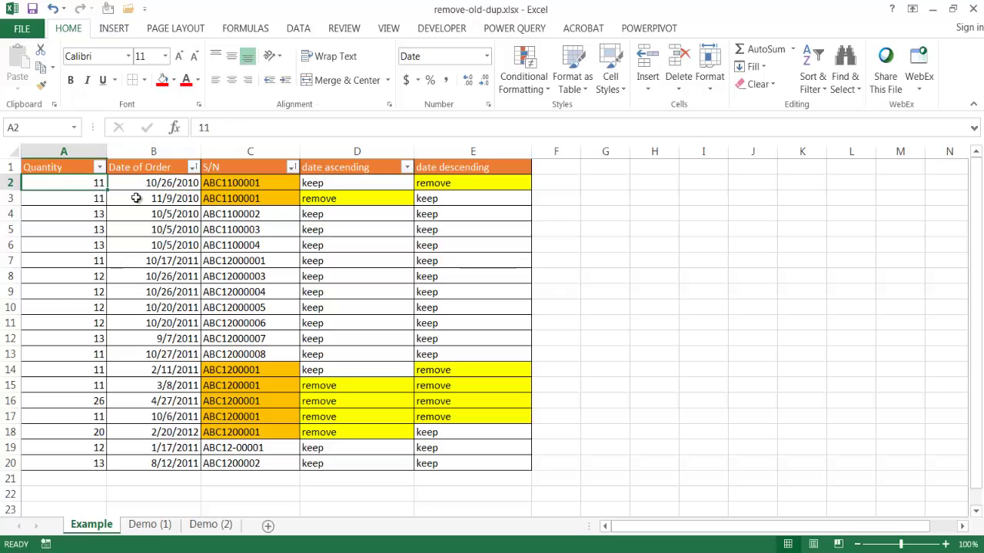
drag(246, 183, 249, 193)
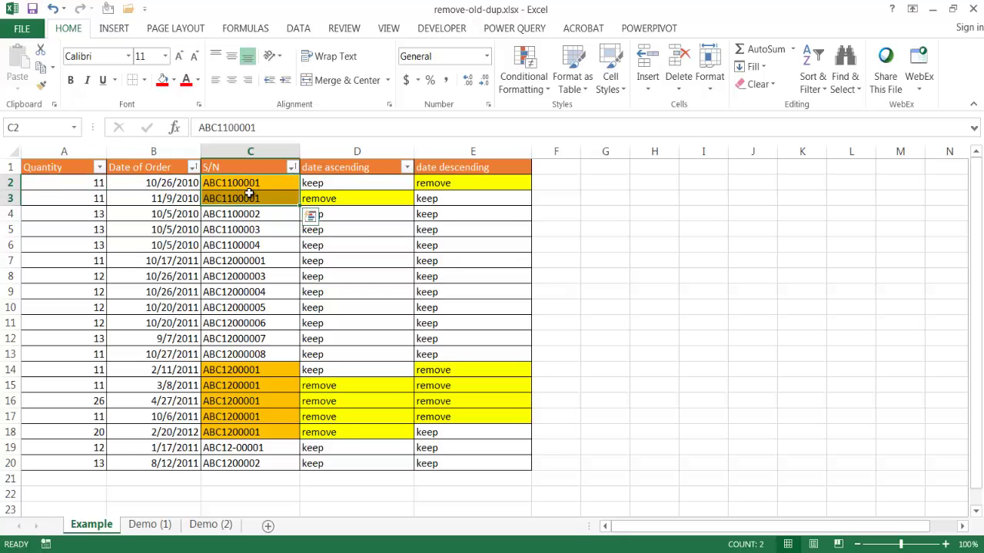
click(169, 182)
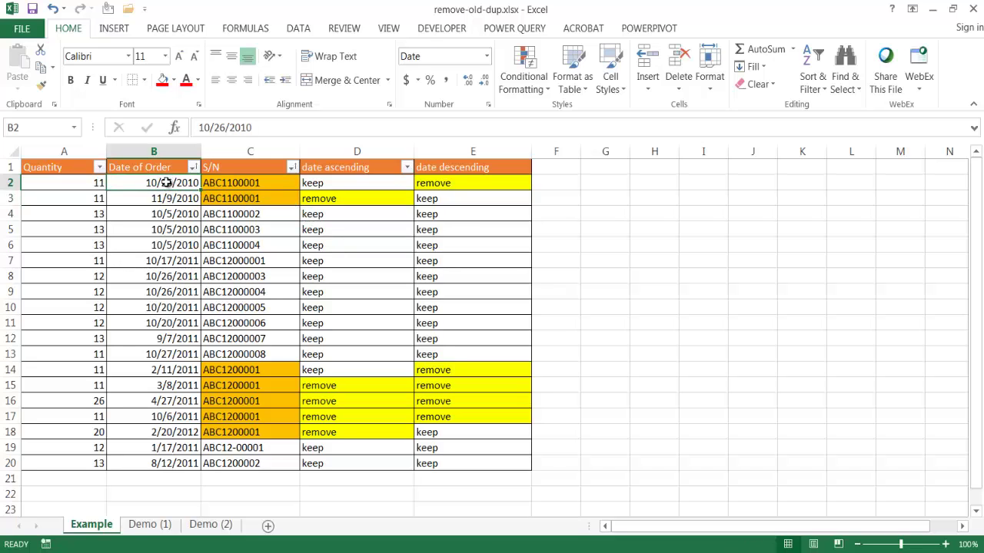
click(178, 198)
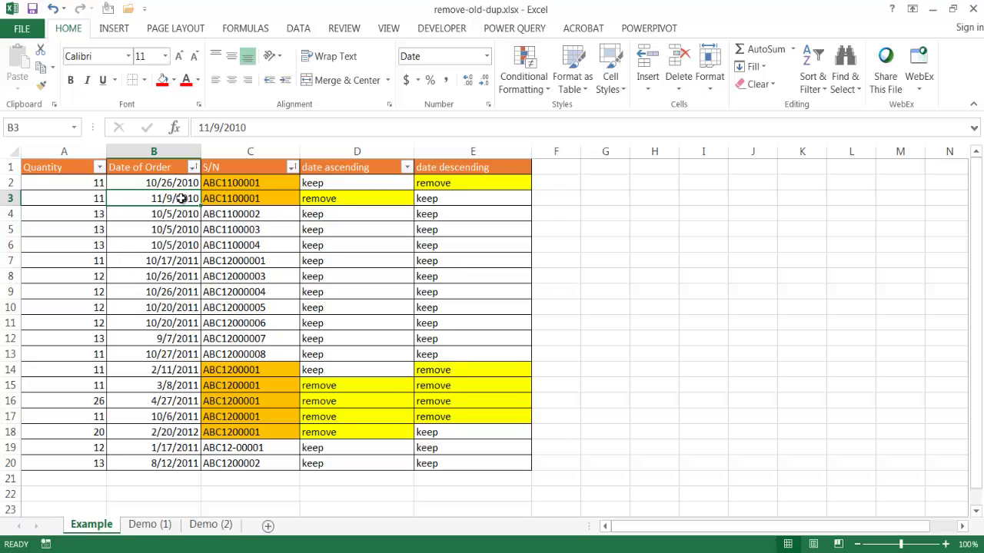
click(159, 183)
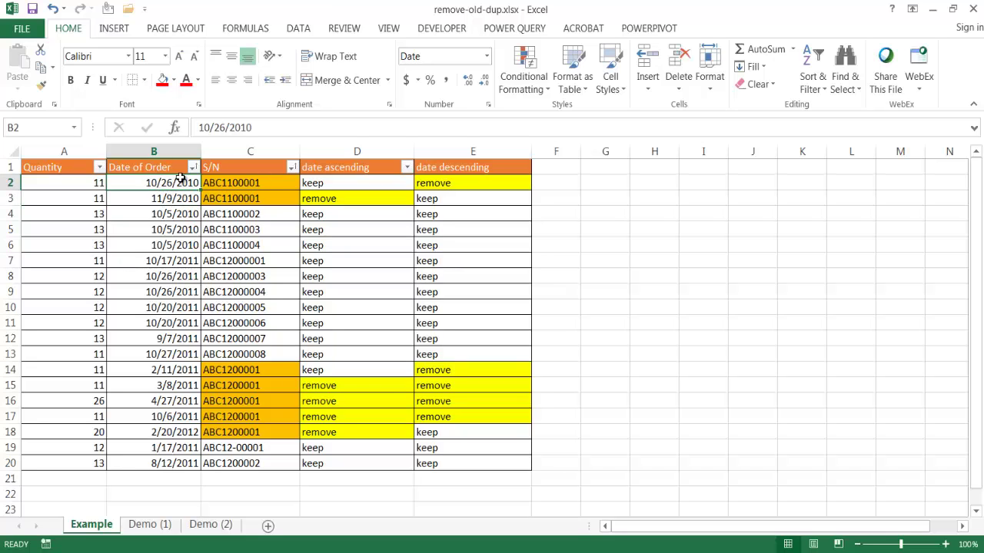
click(244, 197)
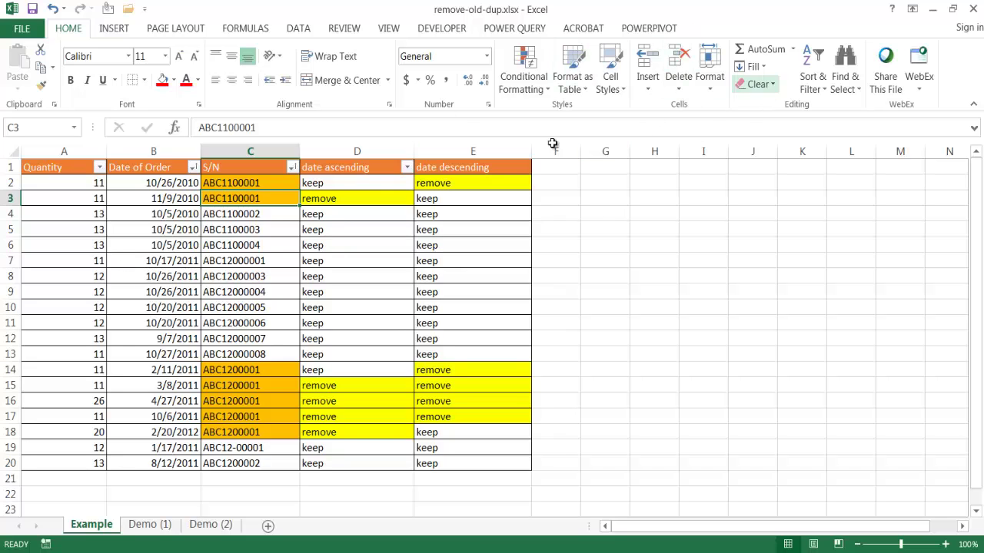
Step: Custom sort the table by S/N from A to Z and by Date of Order from oldest to newest
click(819, 86)
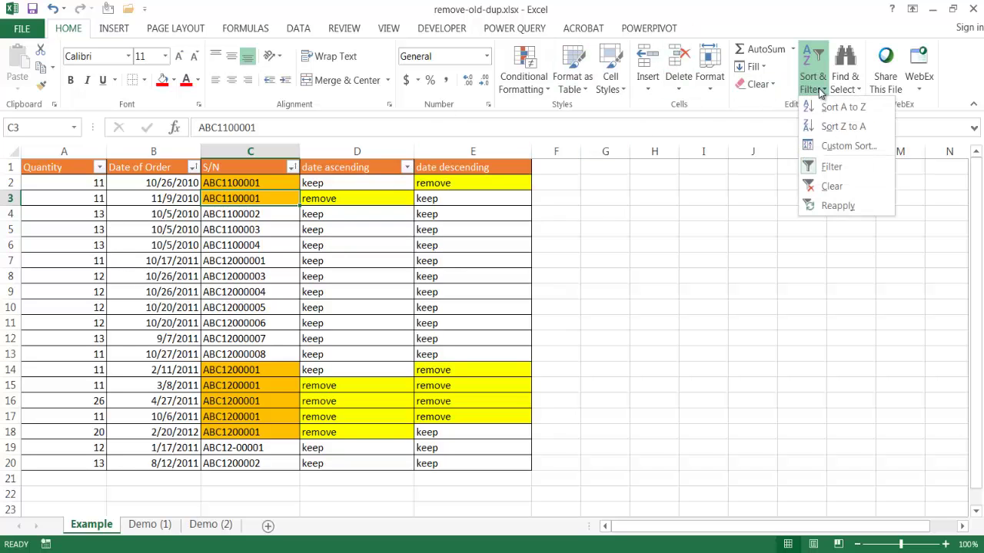
click(837, 146)
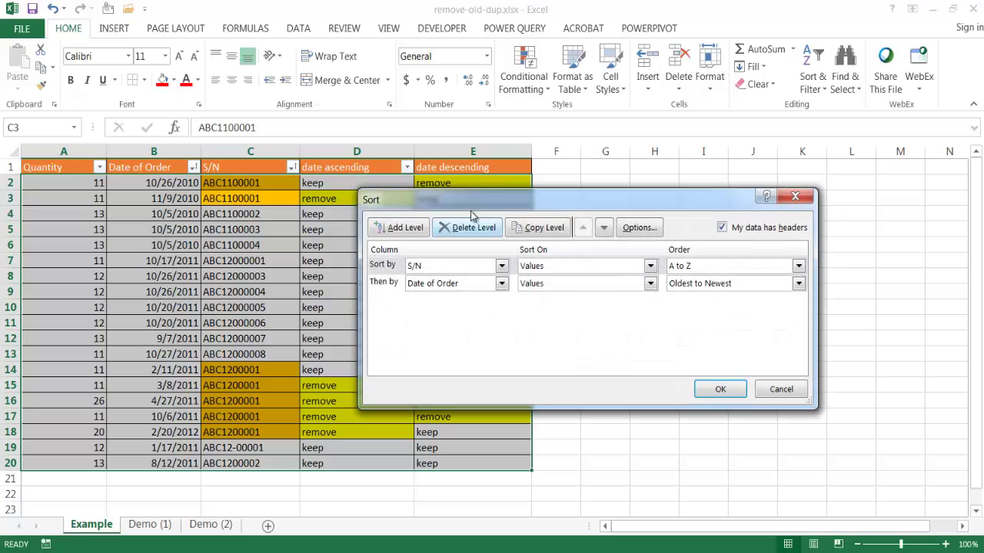
drag(492, 207, 584, 212)
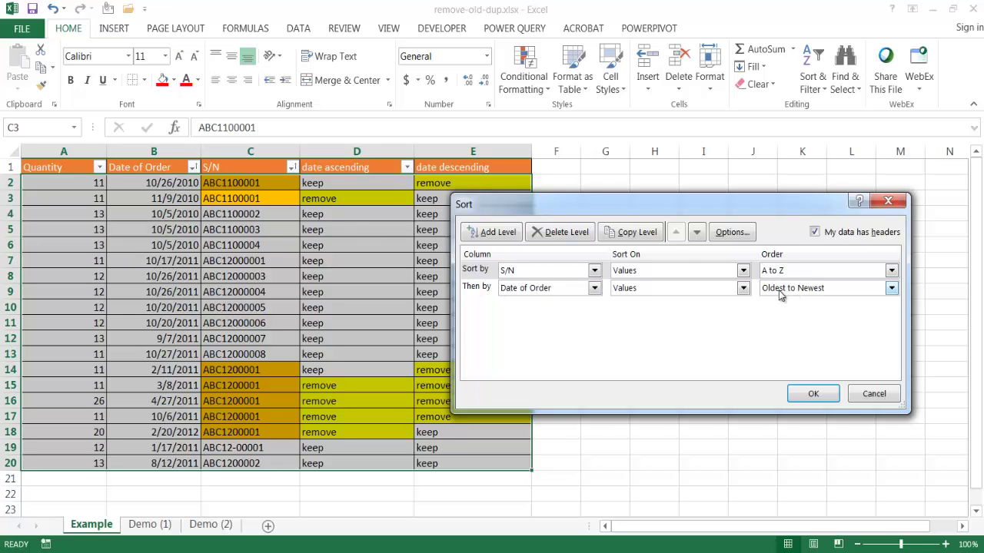
click(813, 394)
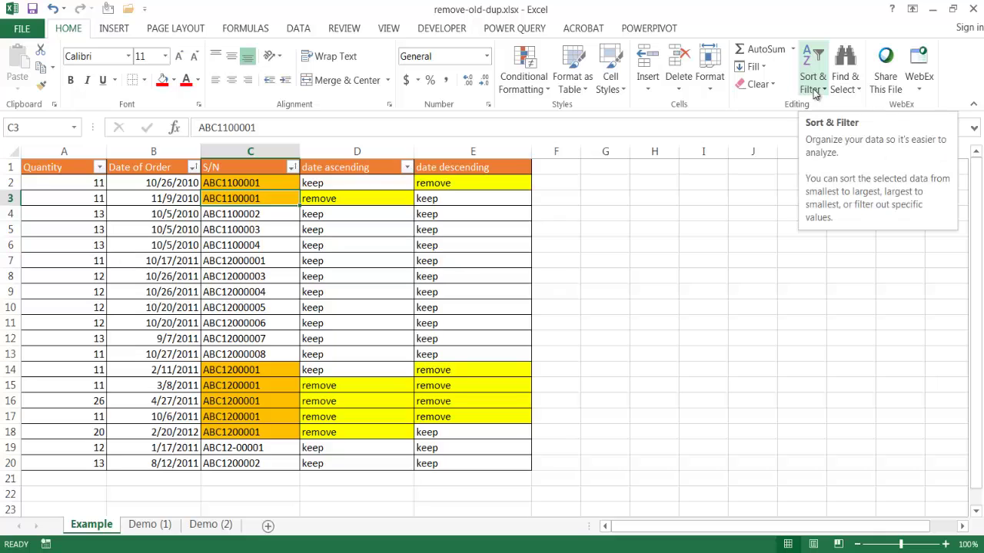
Step: Filter the date ascending column to hide the "remove" rows, and clear that filter again
click(154, 185)
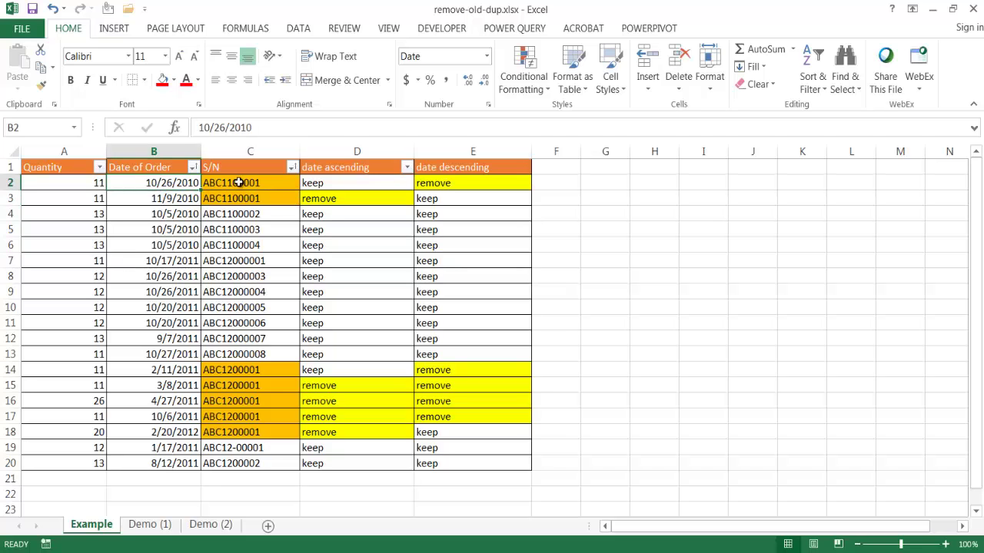
click(408, 167)
click(252, 351)
click(321, 448)
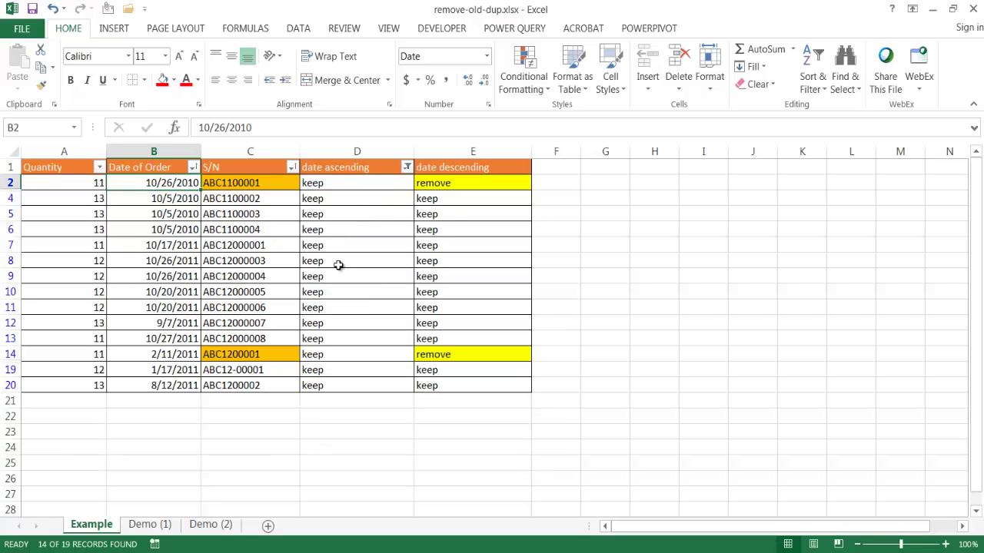
click(407, 168)
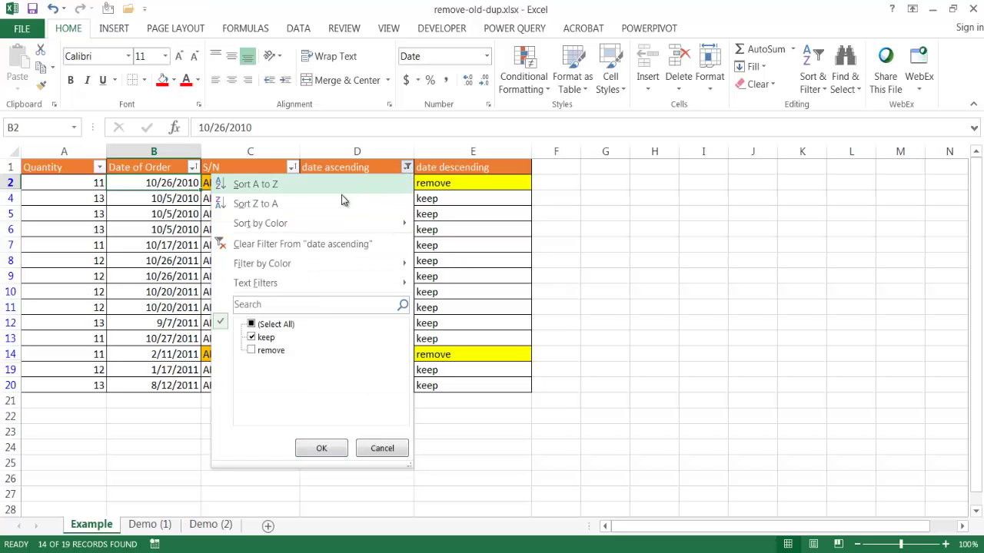
click(310, 244)
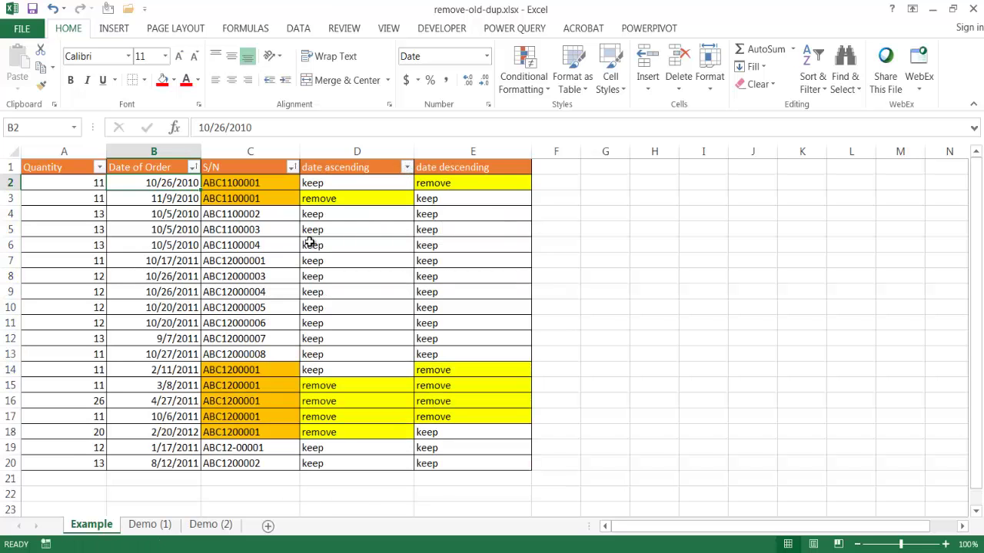
Step: Custom sort the table by S/N from A to Z and by Date of Order from newest to oldest
click(324, 309)
click(162, 199)
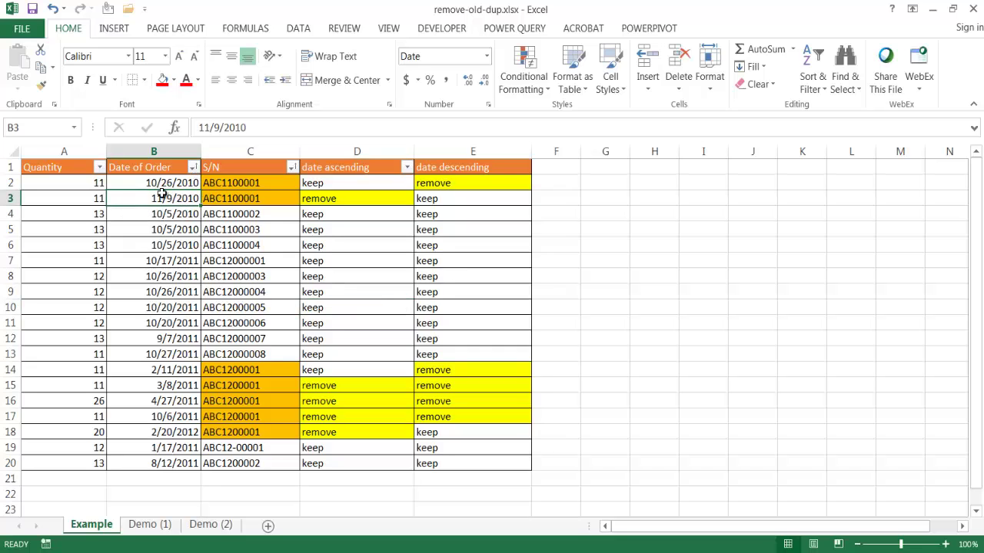
click(238, 199)
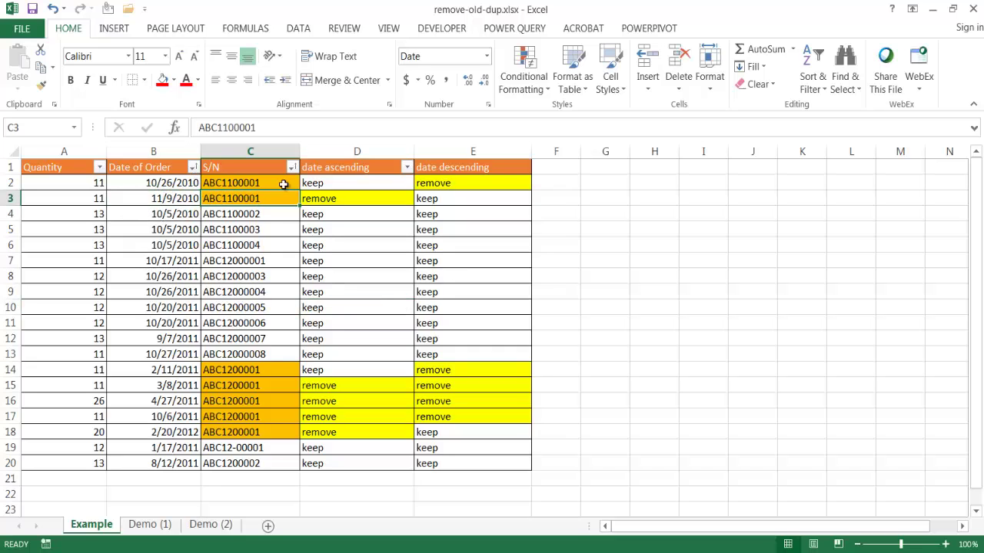
click(813, 83)
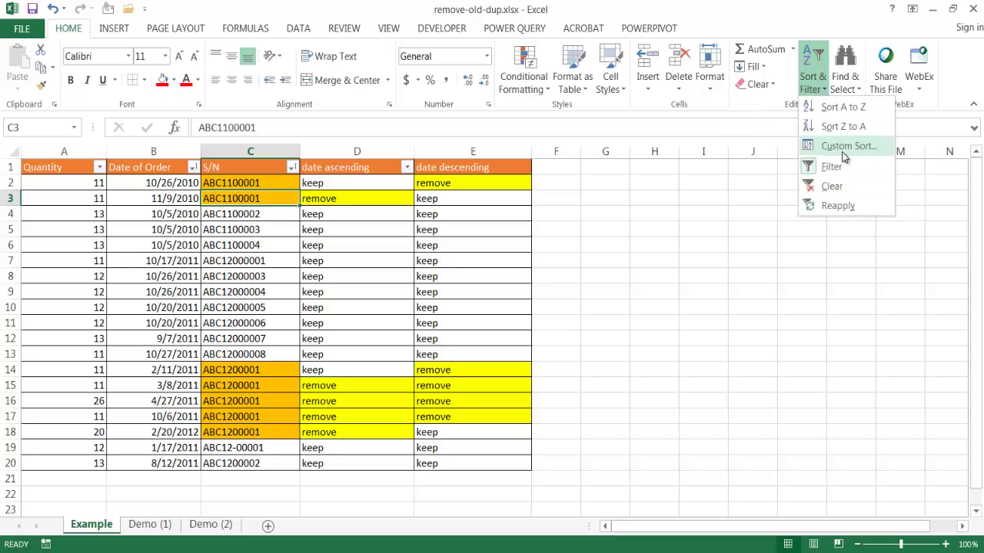
click(844, 148)
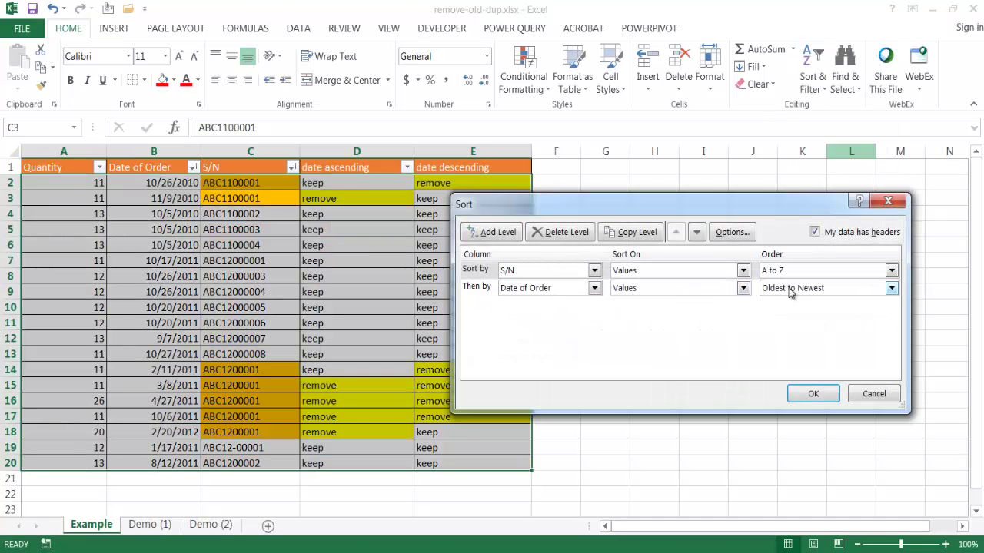
click(790, 289)
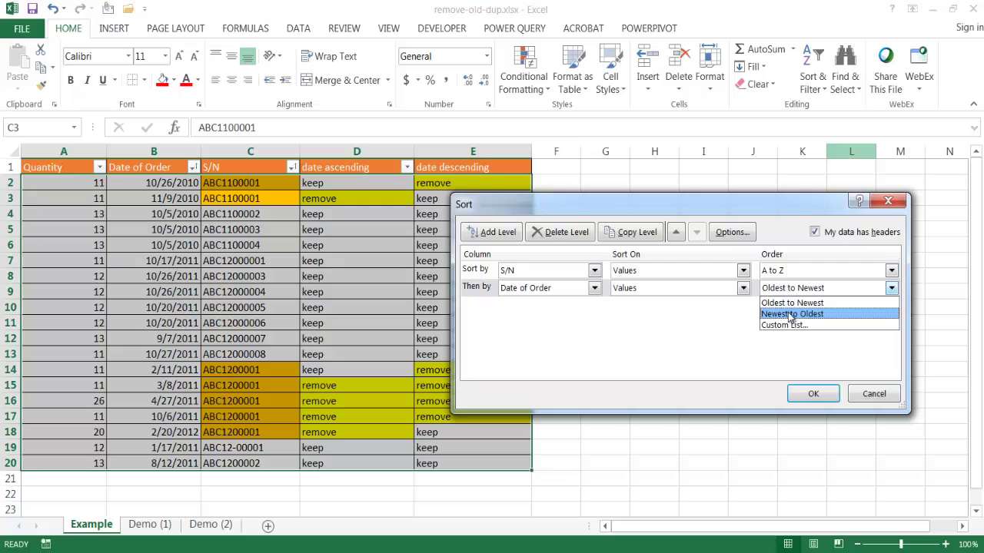
click(793, 315)
click(813, 394)
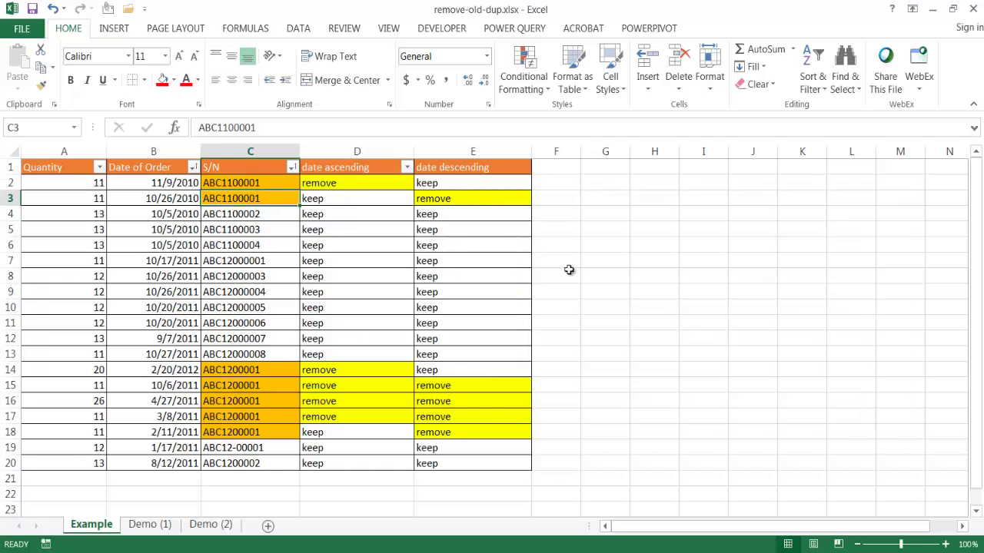
Step: Turn the table's filter off and on again so it includes the date descending column
click(448, 167)
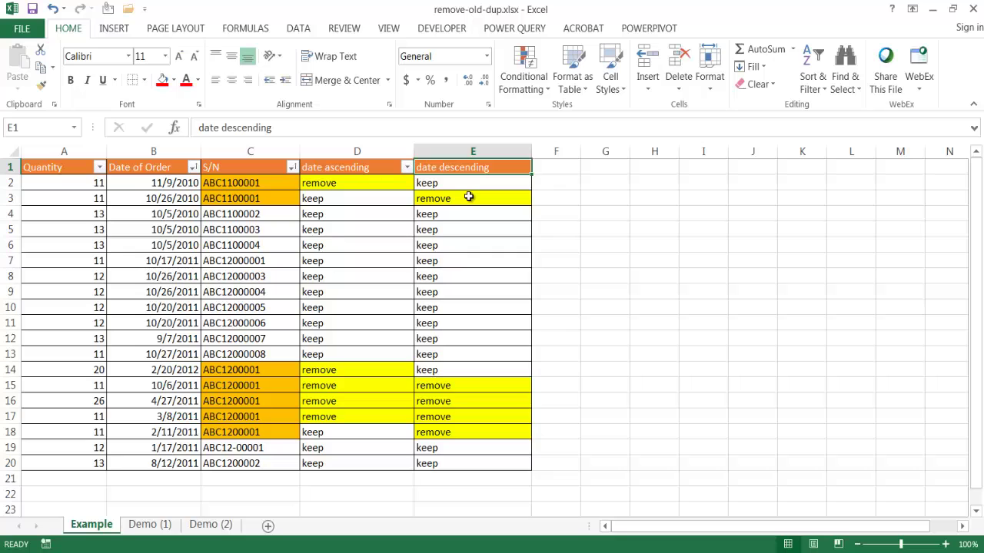
key(ctrl+shift+l)
key(ctrl+shift+l)
Step: Filter the date descending column to hide the "remove" rows, and undo the filter after checking the kept order dates
click(525, 168)
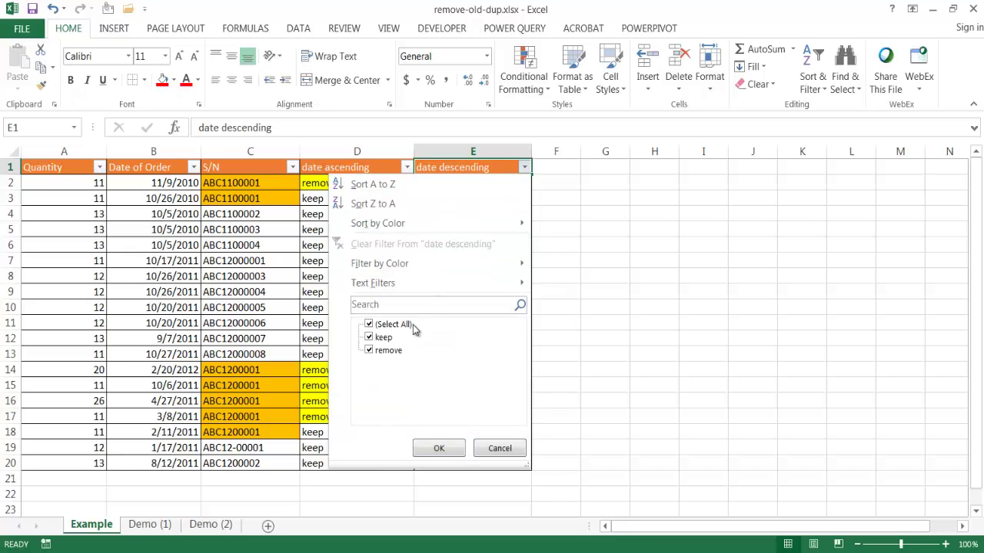
click(369, 351)
click(439, 447)
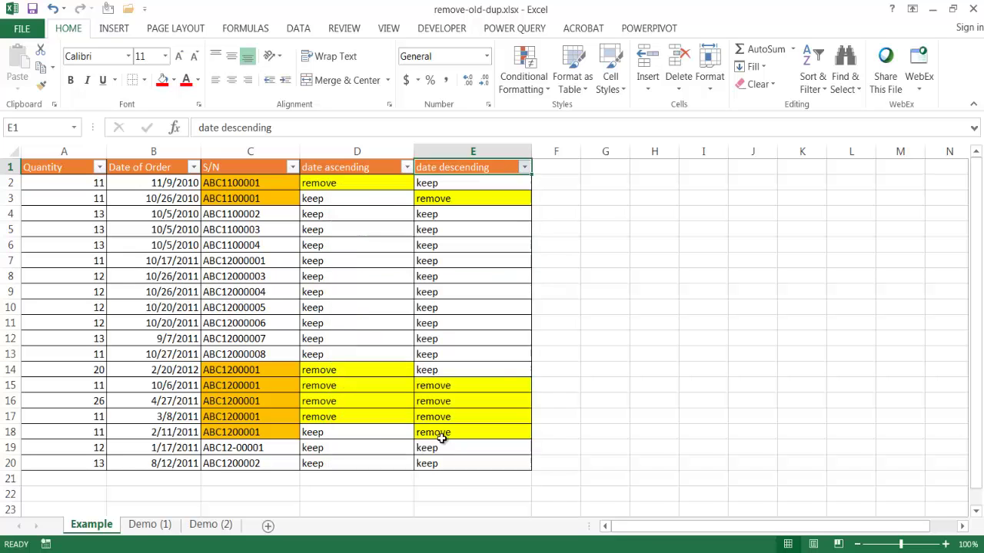
click(168, 185)
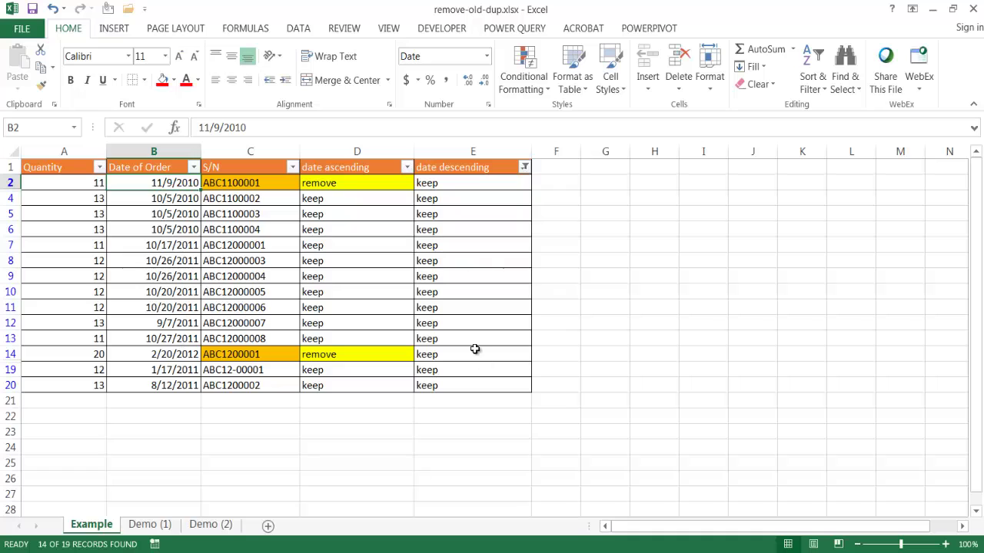
click(451, 354)
click(190, 354)
key(ctrl+z)
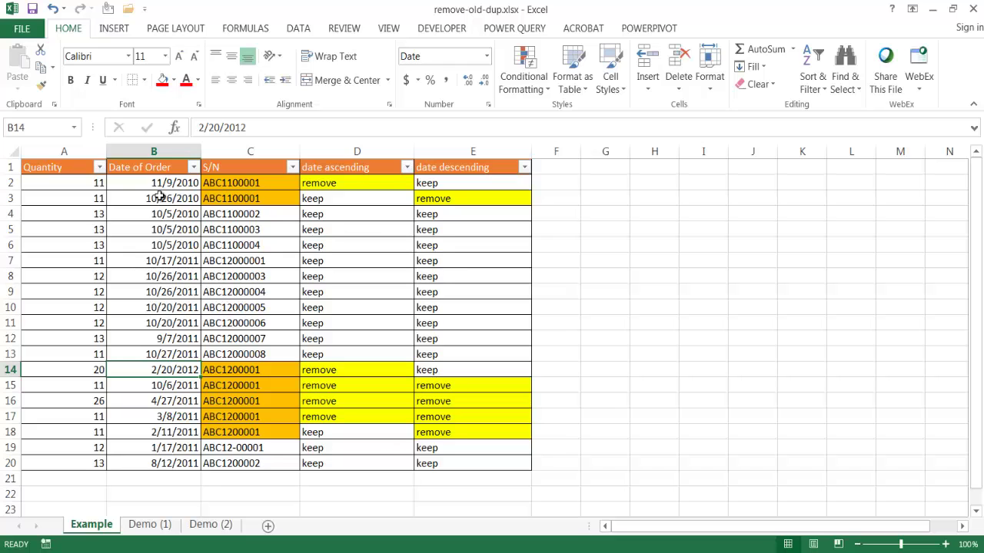
Step: On the Demo (1) sheet, set up a custom sort by S/N values from A to Z
click(150, 524)
click(670, 367)
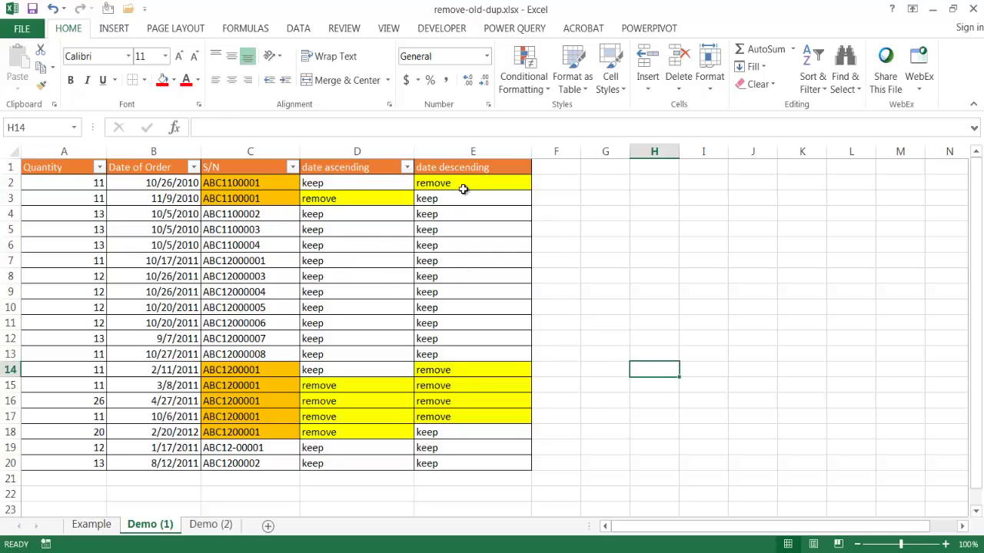
click(162, 200)
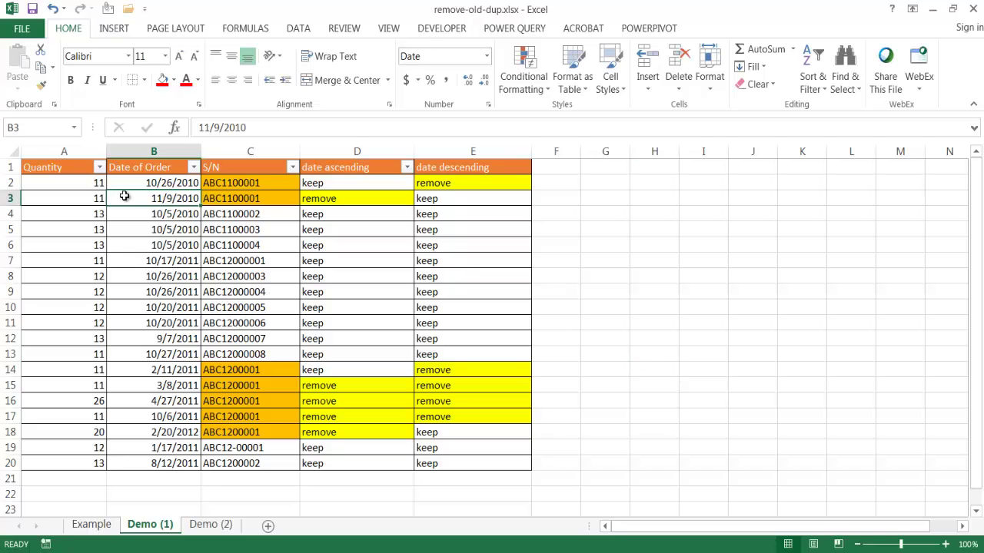
click(249, 213)
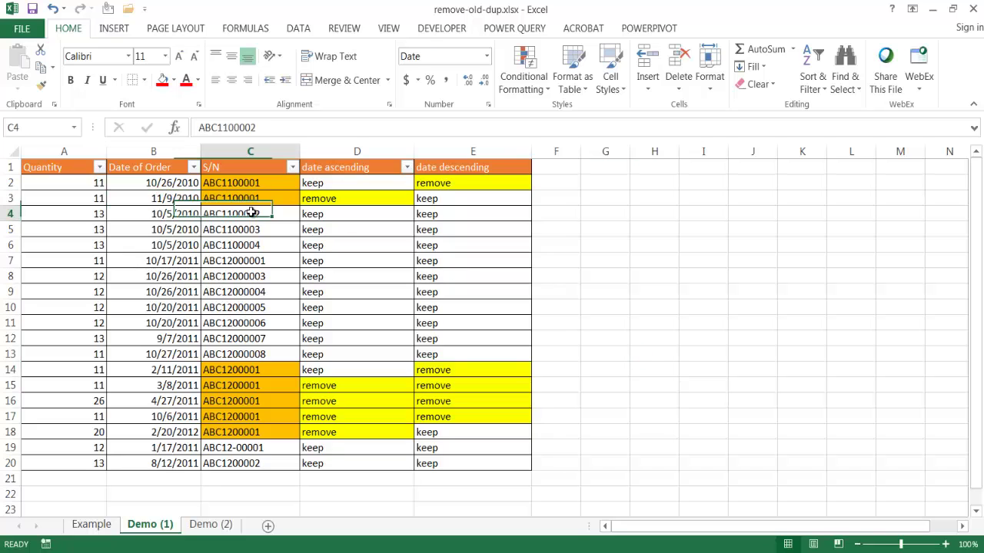
click(817, 89)
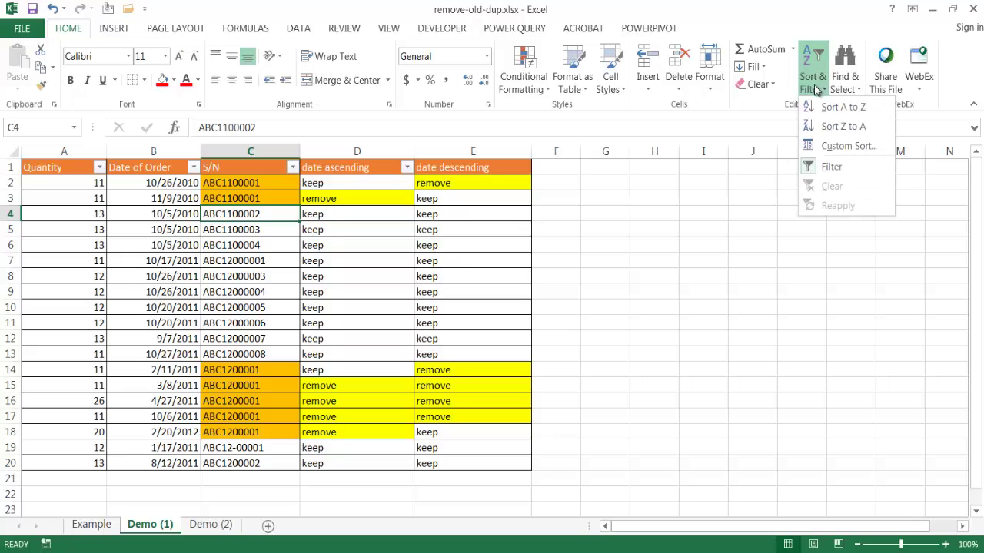
click(846, 148)
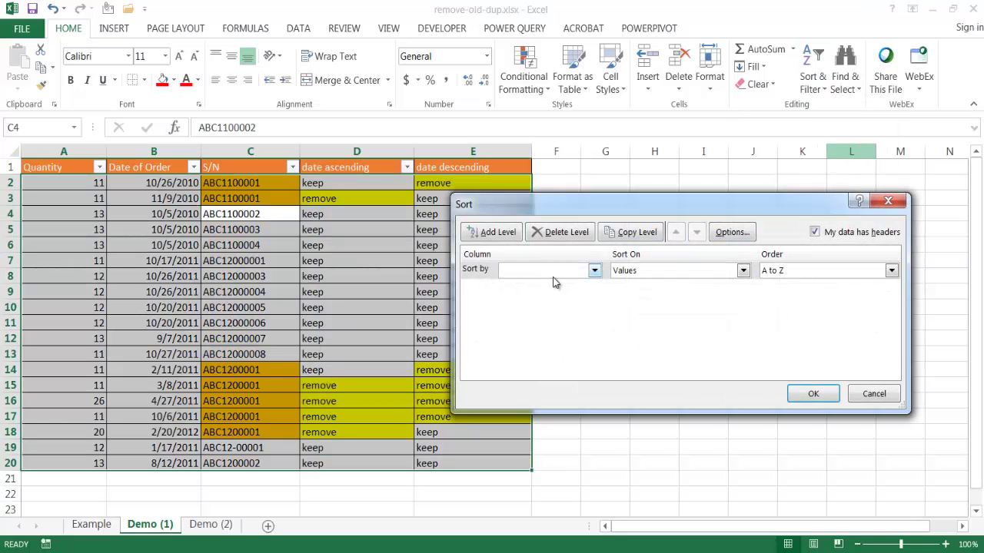
click(598, 275)
click(538, 305)
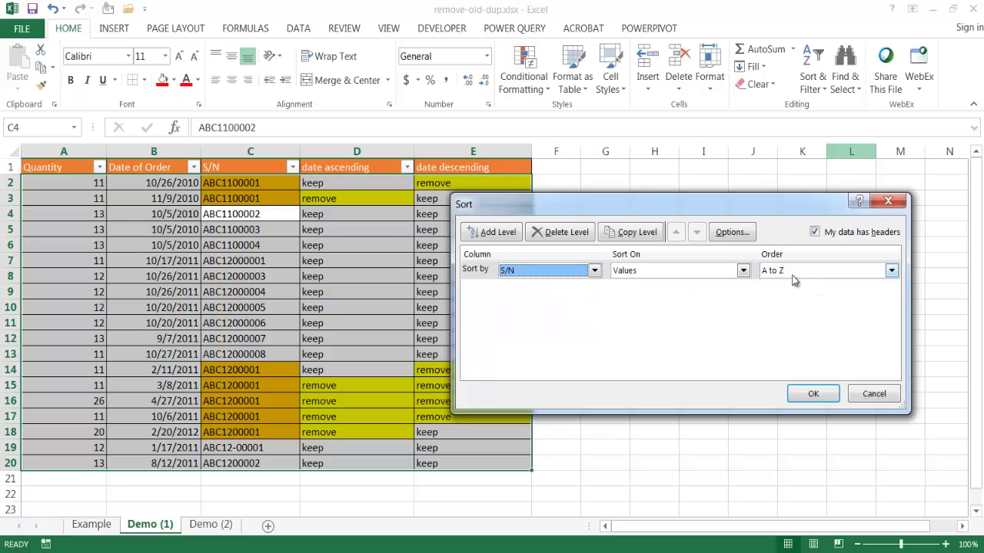
Step: Add a second sort level by Date of Order values from newest to oldest, and apply the custom sort
click(500, 235)
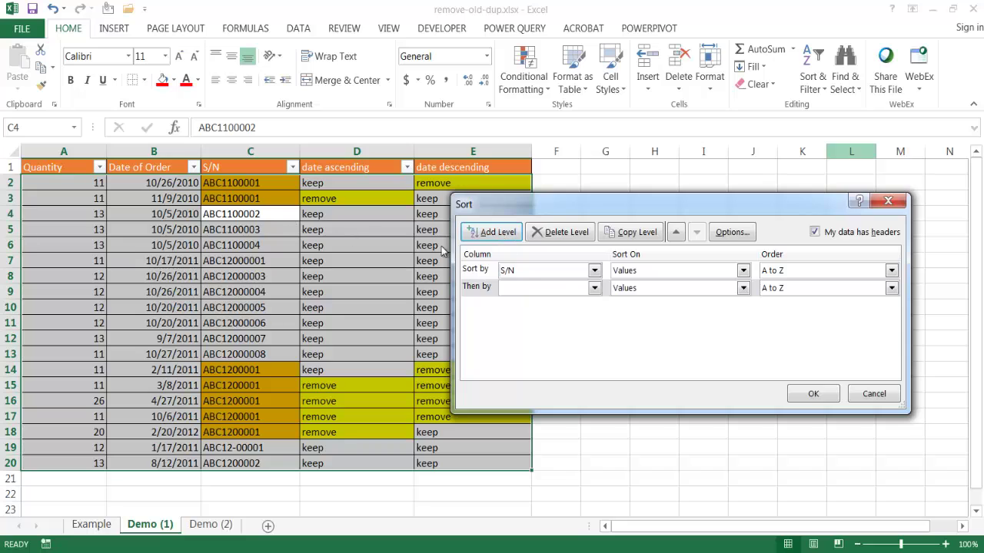
click(594, 289)
click(529, 314)
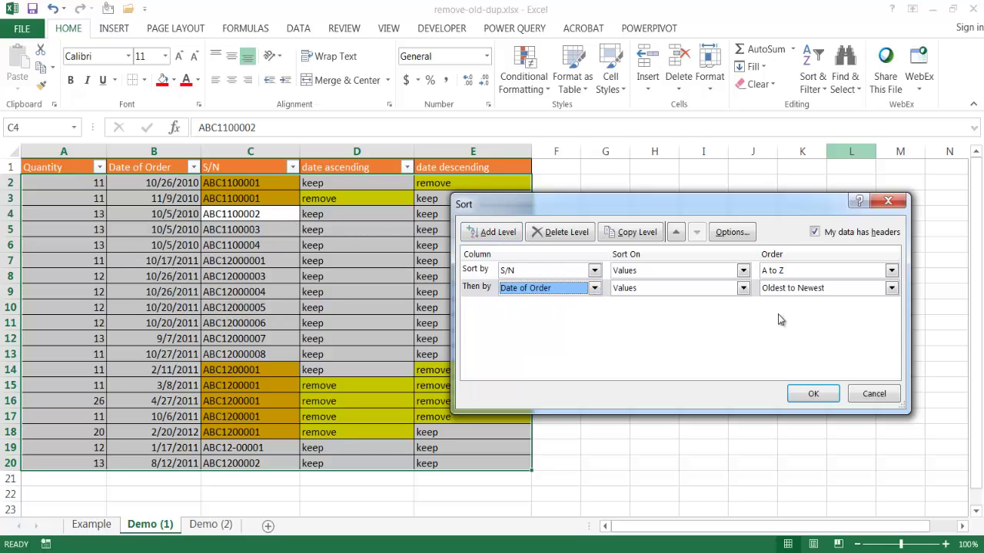
click(830, 291)
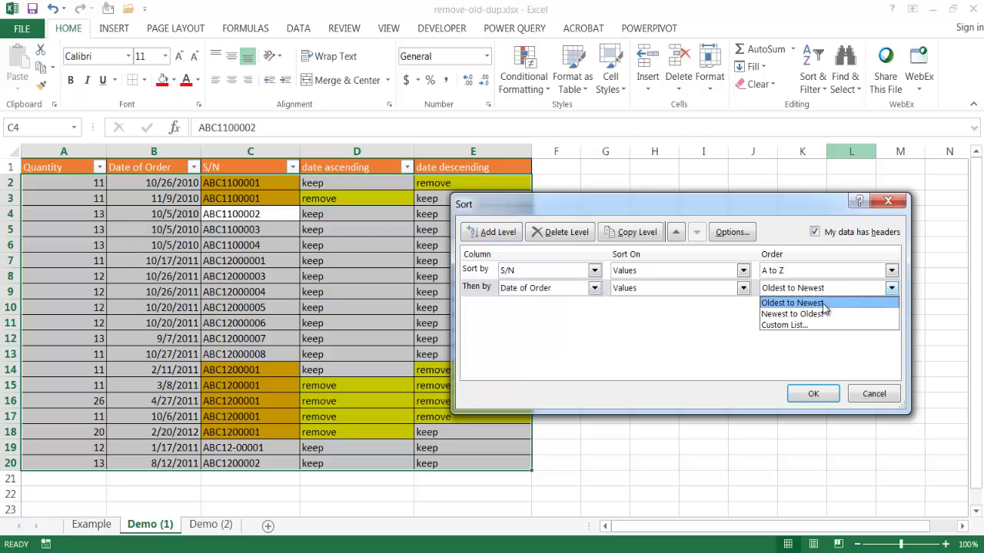
click(824, 314)
click(816, 395)
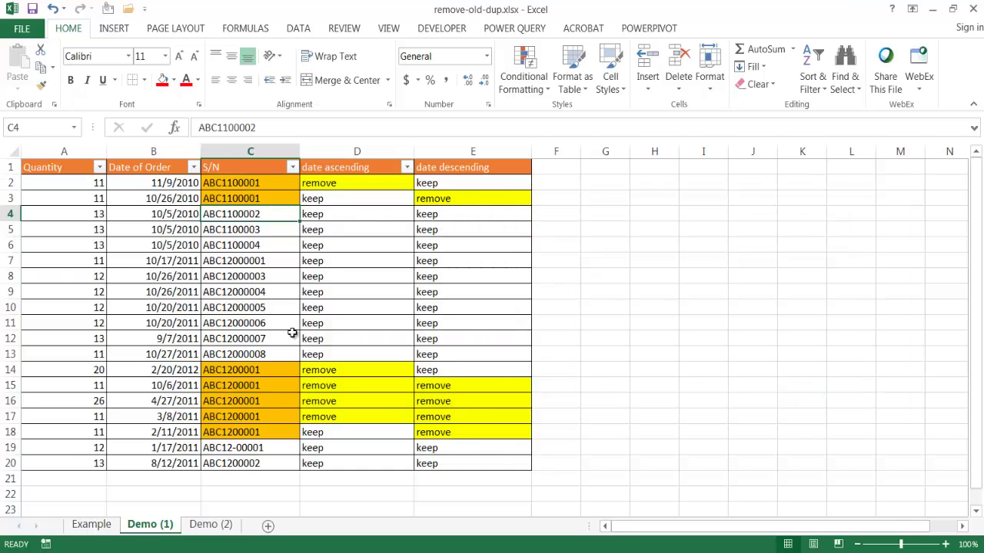
Step: Remove duplicate rows from the date-descending table, comparing only the S/N column and excluding all other columns
click(168, 183)
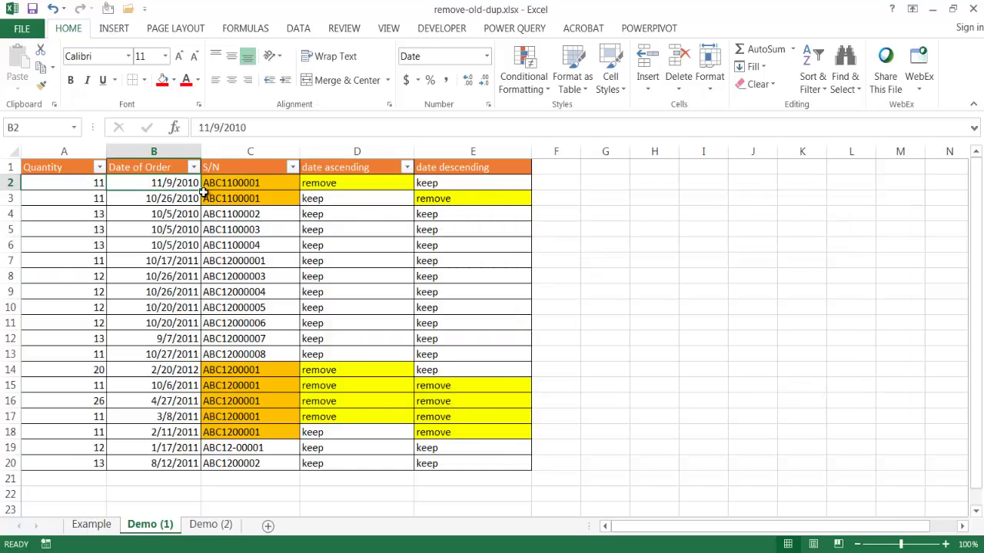
click(235, 196)
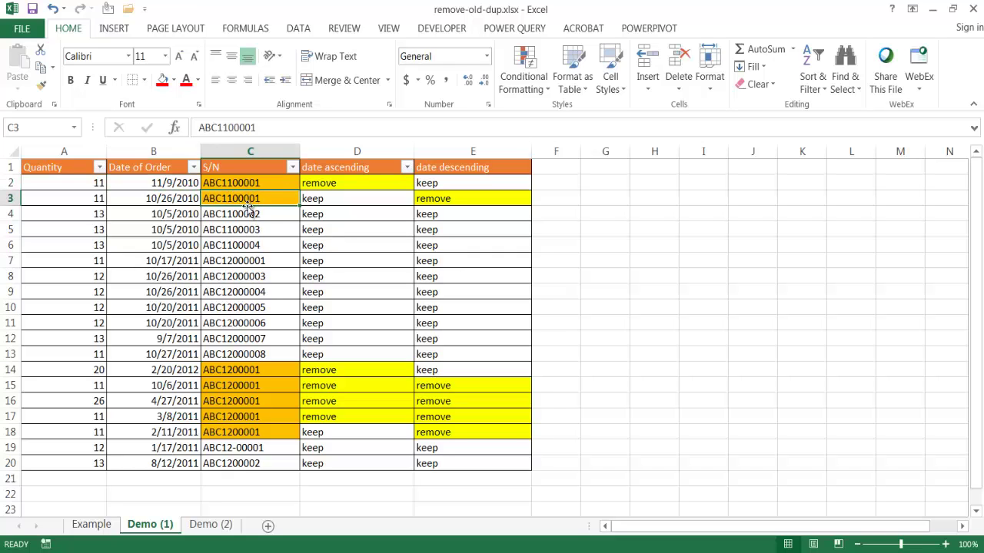
click(298, 28)
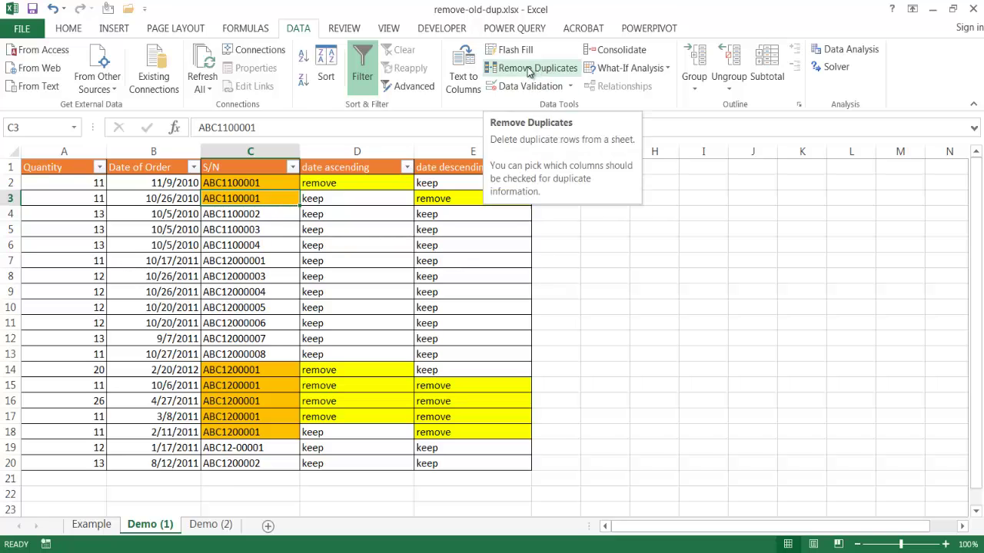
click(529, 71)
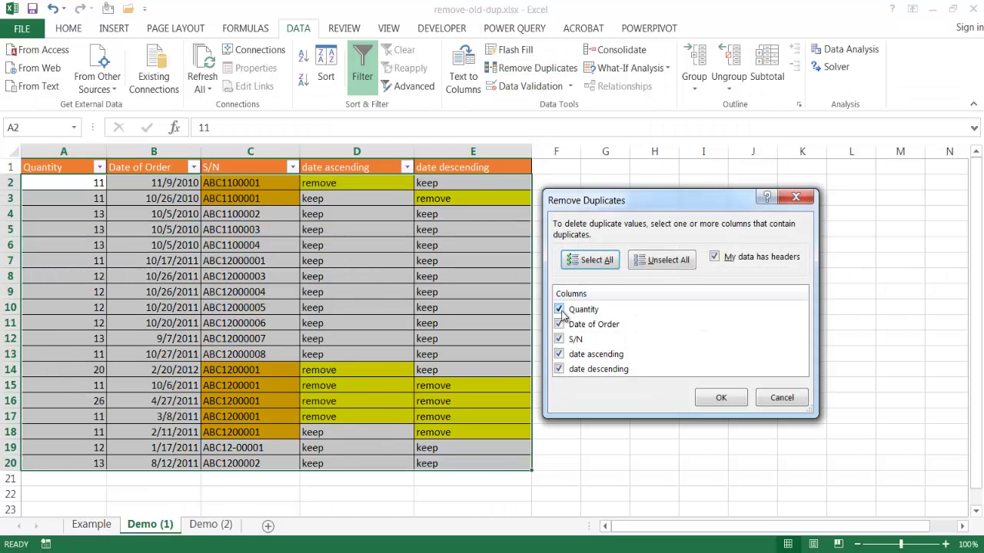
click(559, 309)
click(559, 323)
click(559, 354)
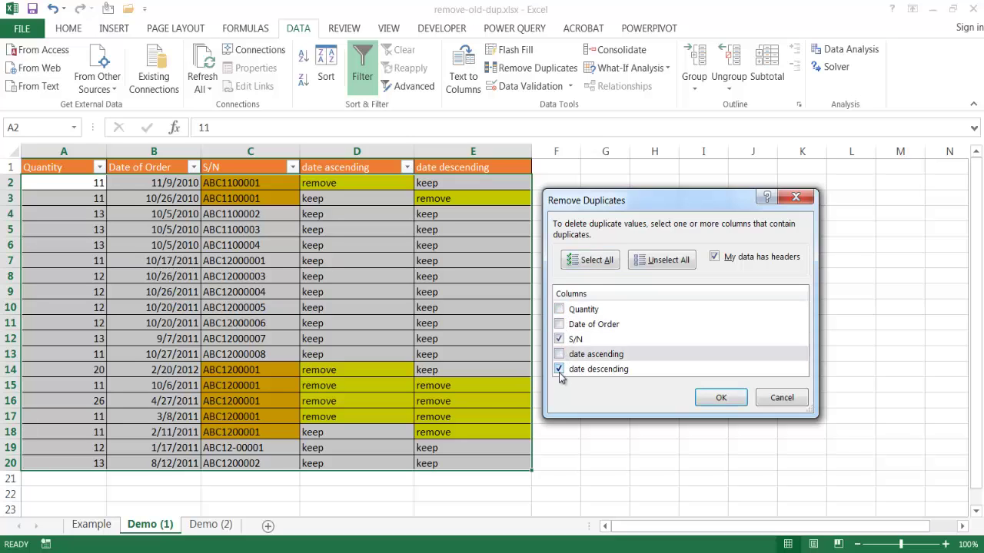
click(558, 369)
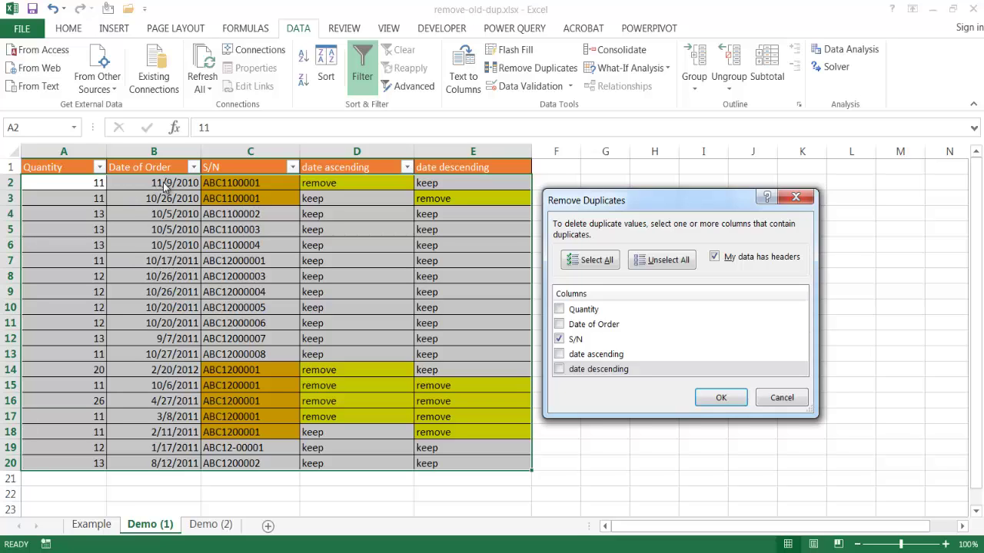
click(721, 397)
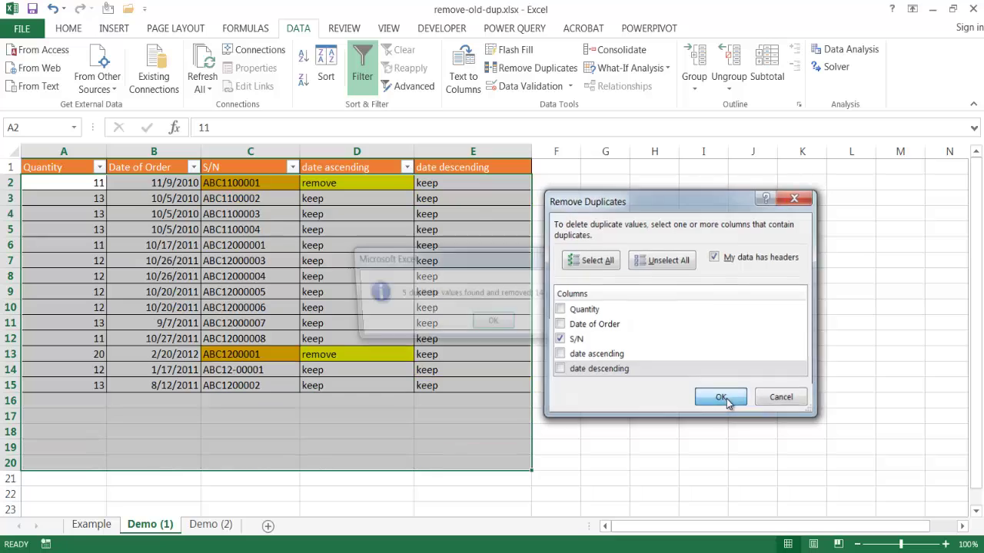
click(493, 324)
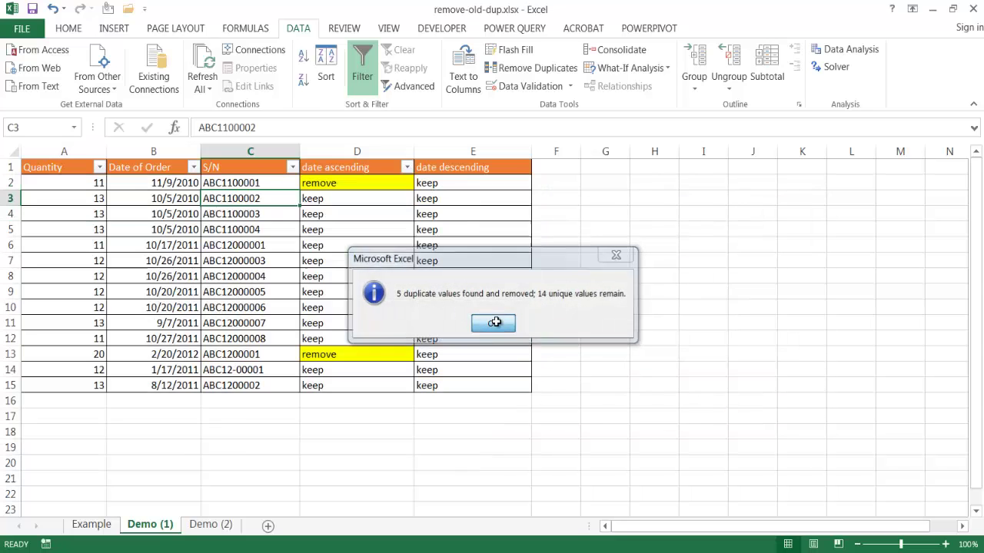
Step: Check the order dates kept for the formerly duplicated serial numbers, and undo the duplicate removal
click(461, 182)
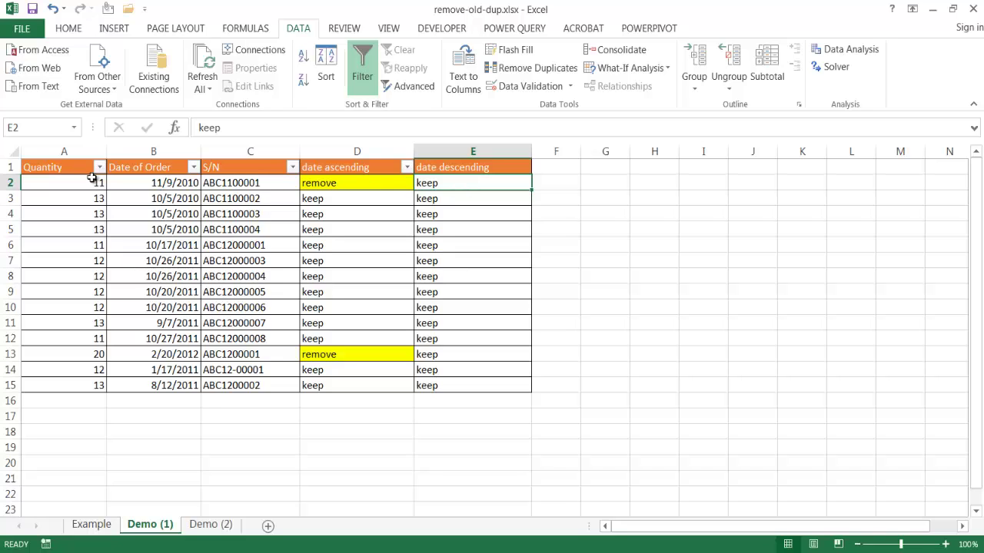
click(164, 182)
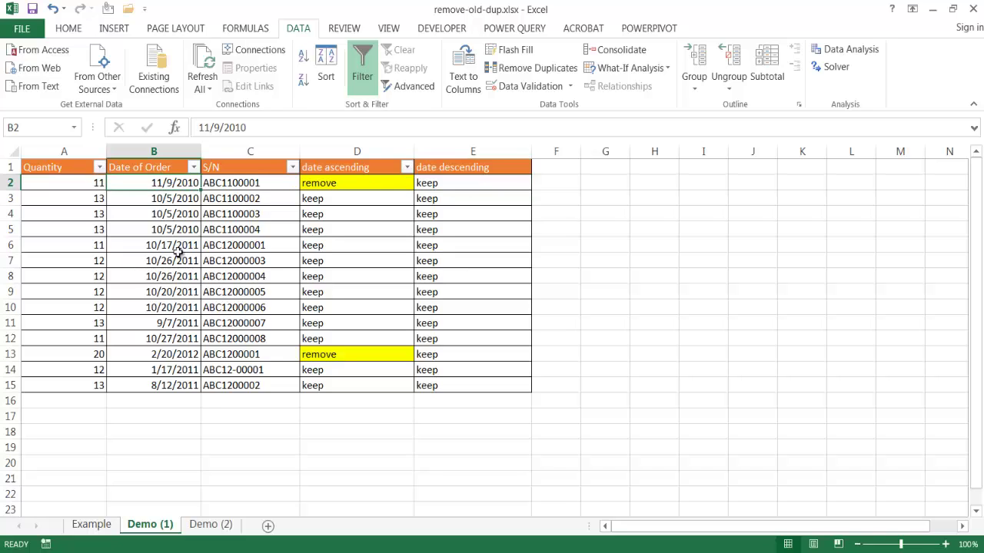
click(165, 354)
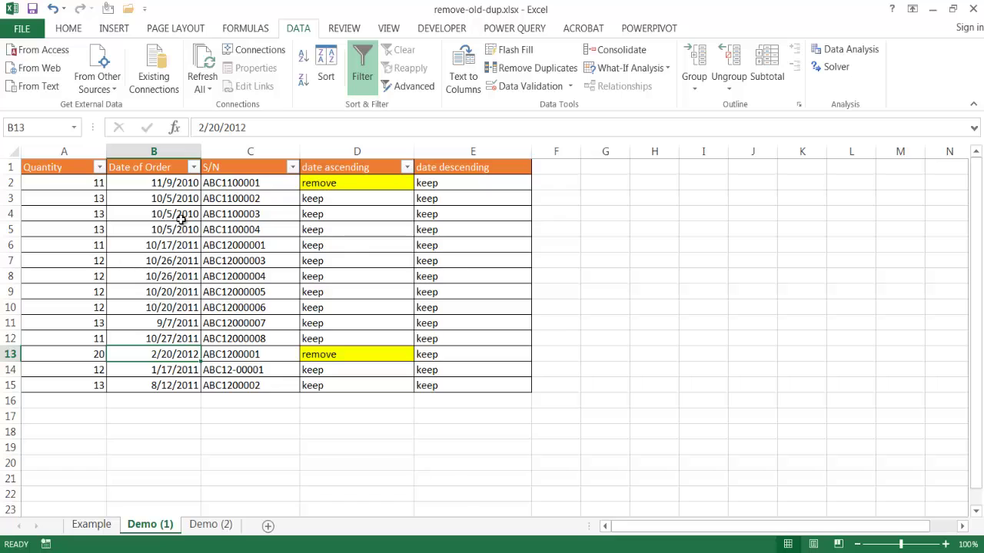
key(ctrl+z)
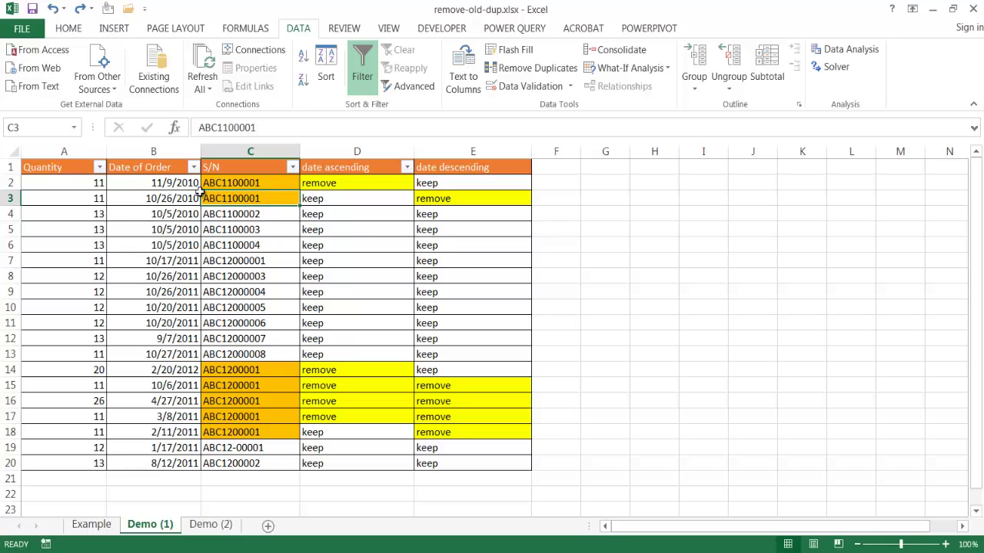
Step: Change the custom sort's Date of Order level to oldest to newest, keeping S/N from A to Z as the first level
click(256, 214)
click(69, 31)
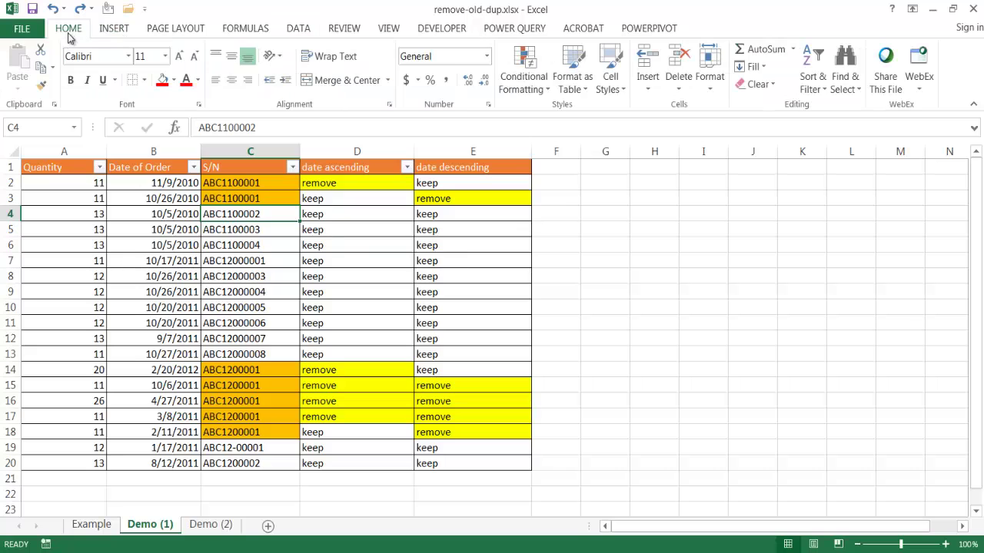
click(813, 77)
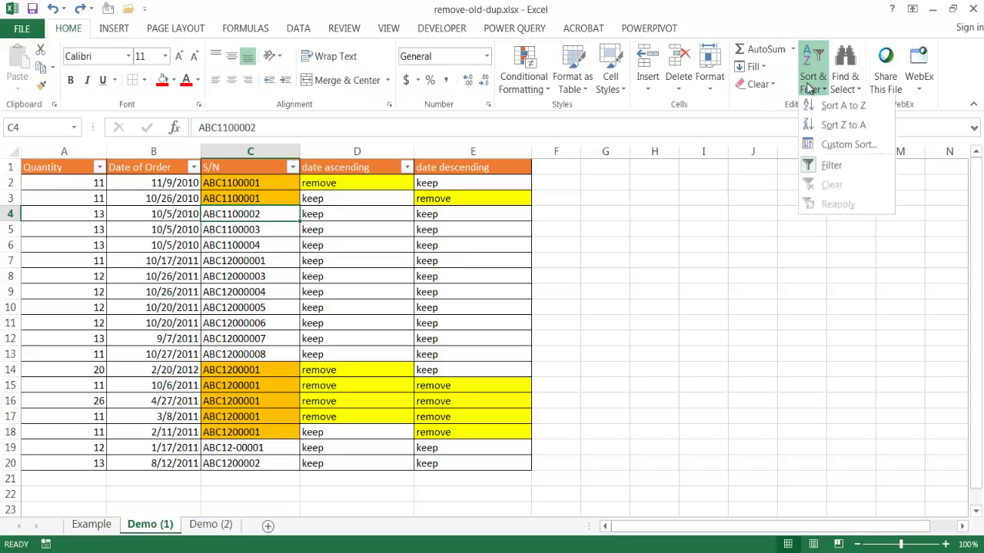
click(831, 146)
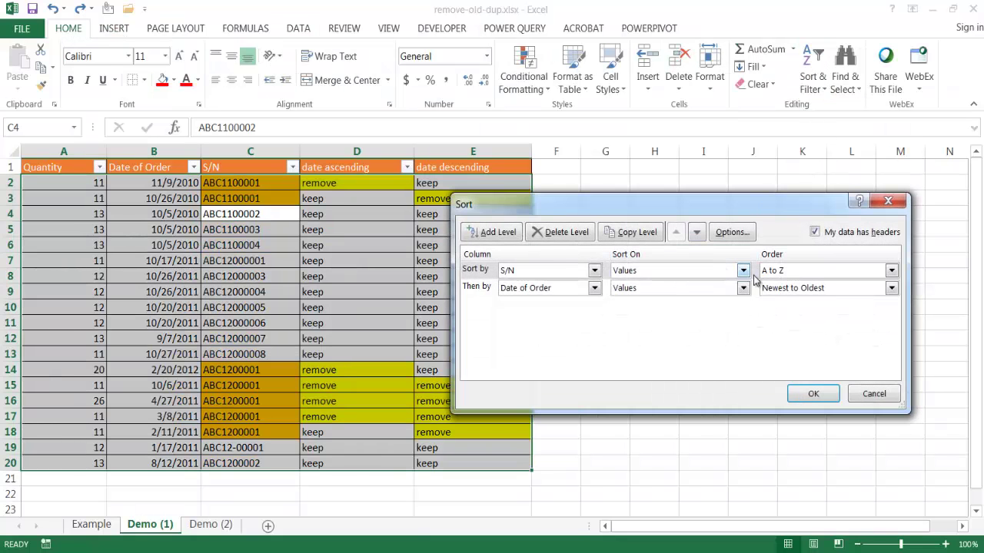
click(788, 289)
click(793, 302)
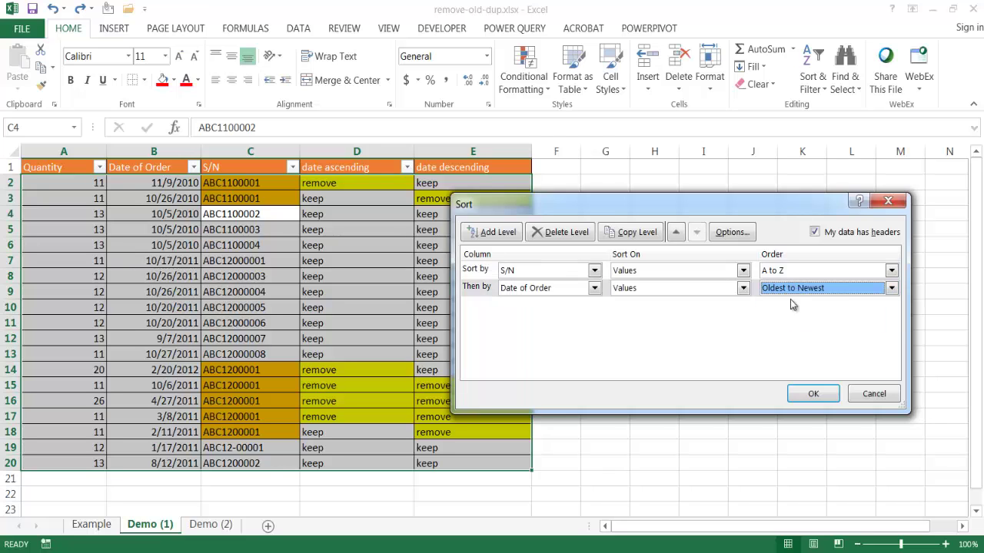
click(812, 394)
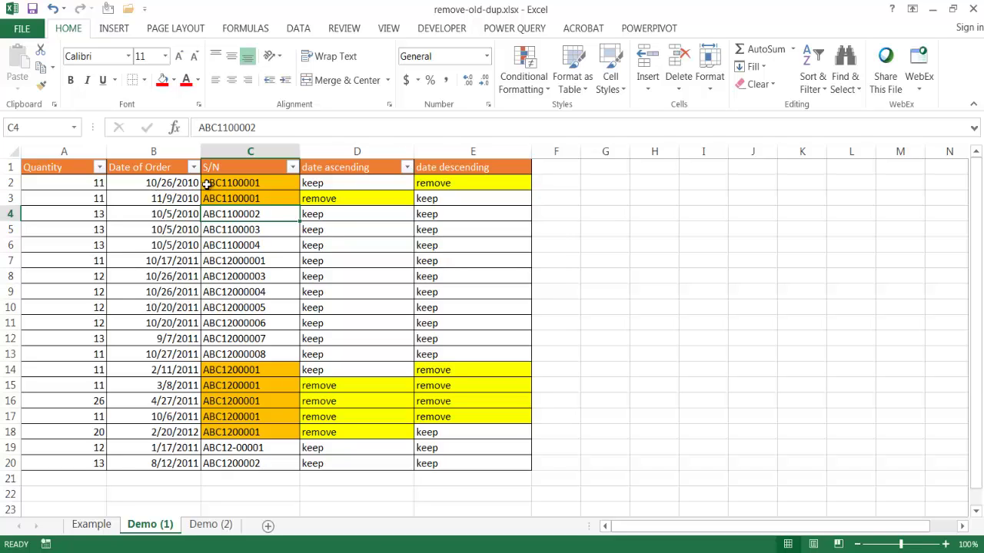
Step: Remove duplicates from the date-ascending table based on the S/N column alone, keeping each serial number's oldest order
click(220, 183)
click(230, 198)
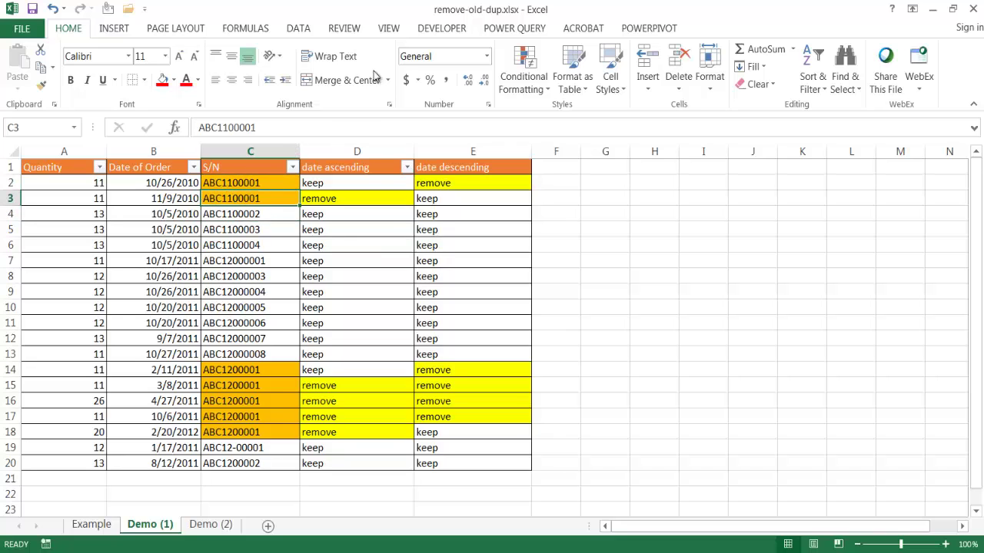
click(298, 29)
click(528, 69)
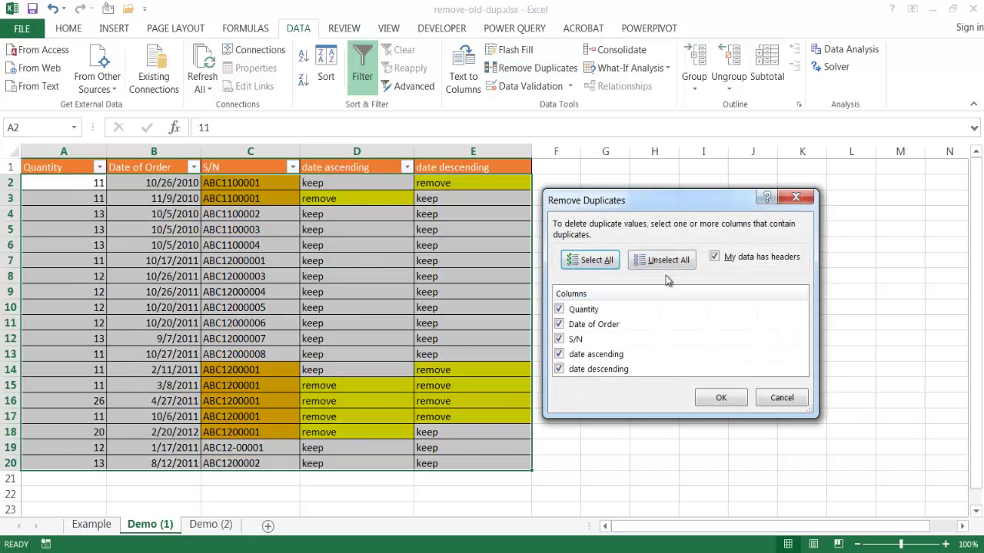
click(679, 265)
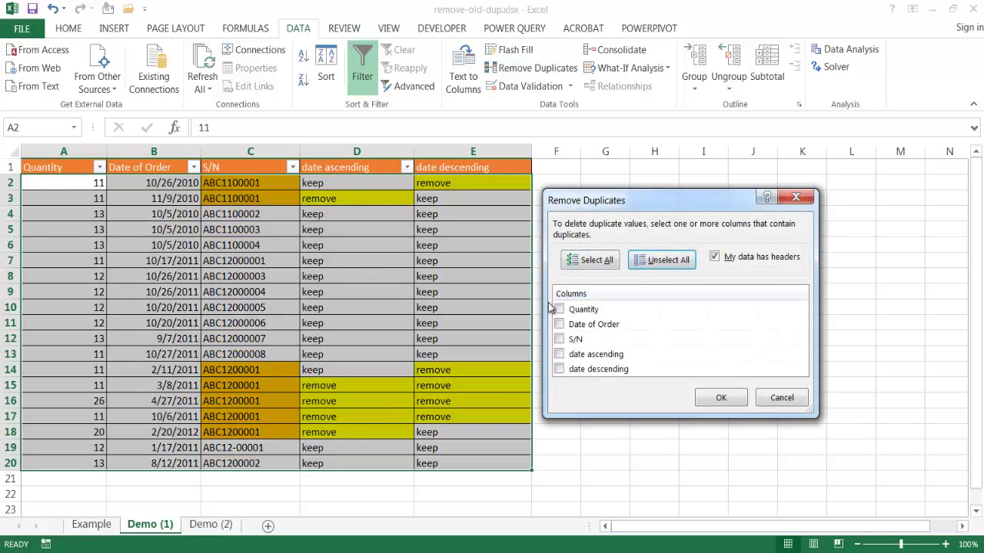
click(559, 339)
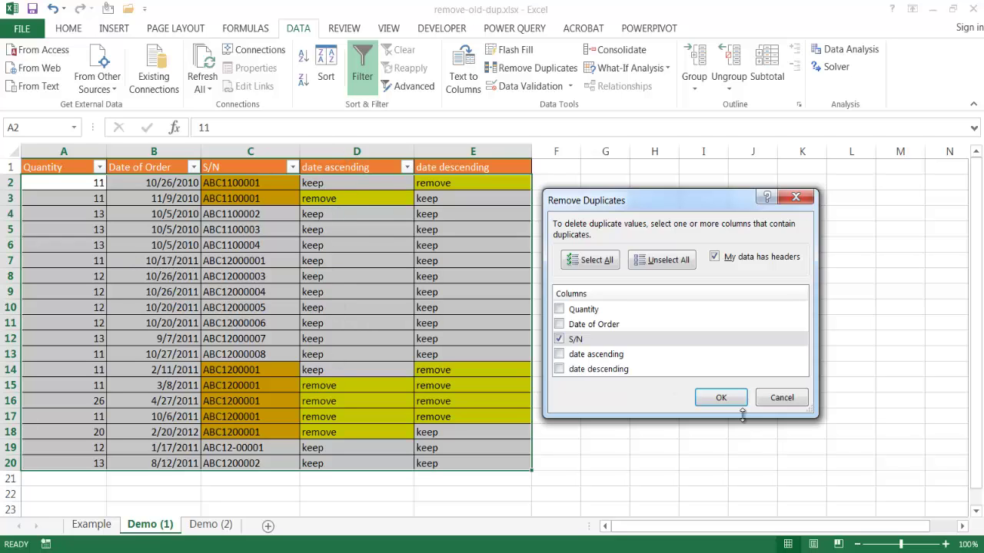
click(722, 398)
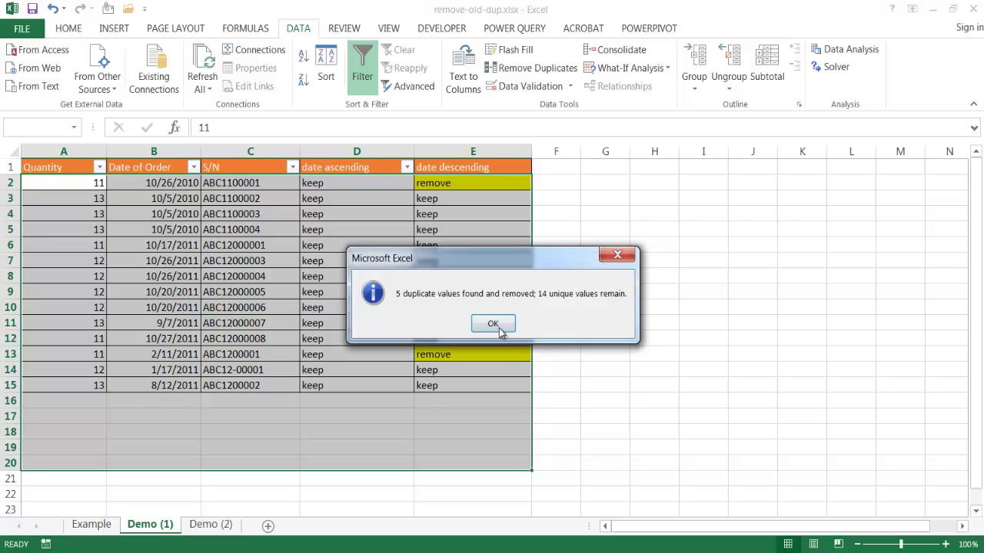
click(492, 324)
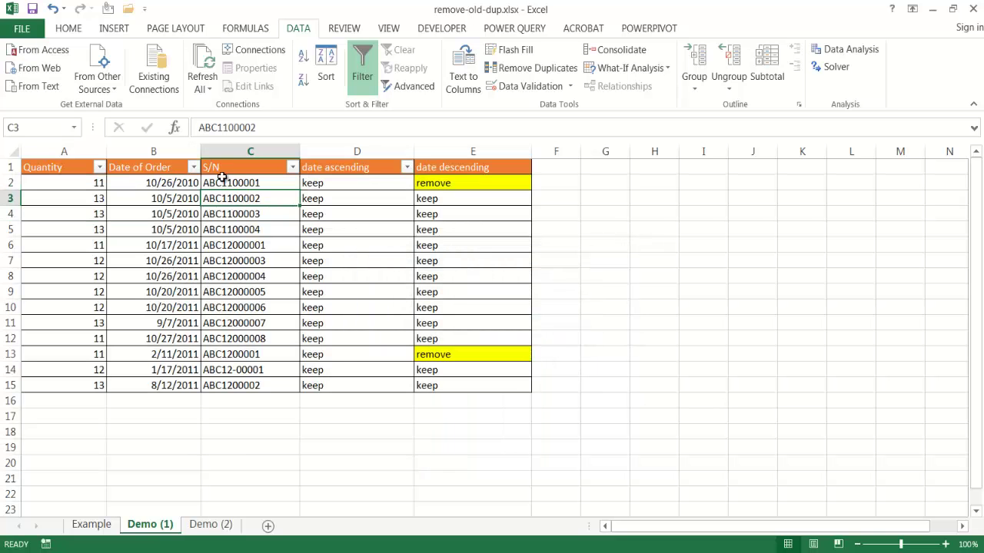
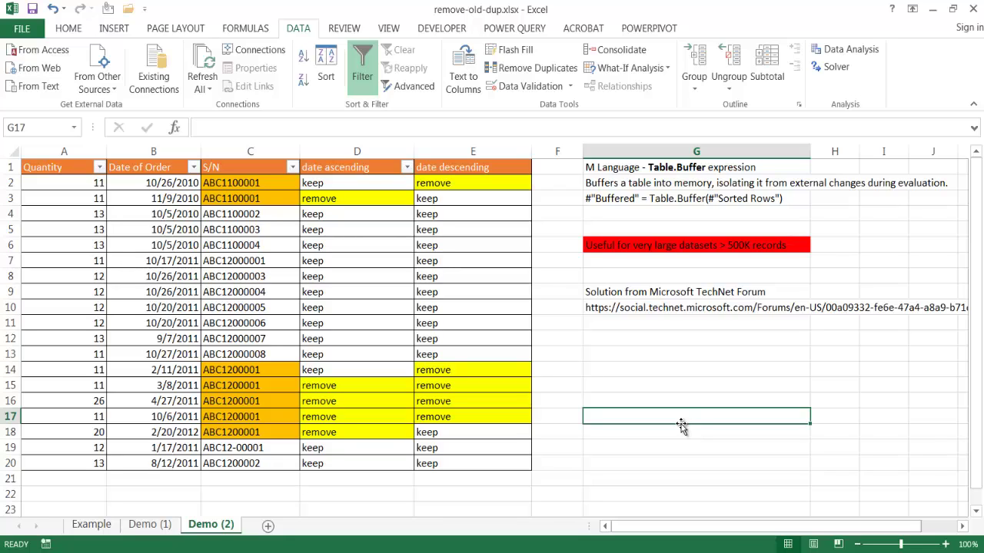
Step: On the Demo (2) sheet, examine the large-dataset note, the TechNet forum source, and the duplicate ABC1100001 order's date and serial number
click(683, 247)
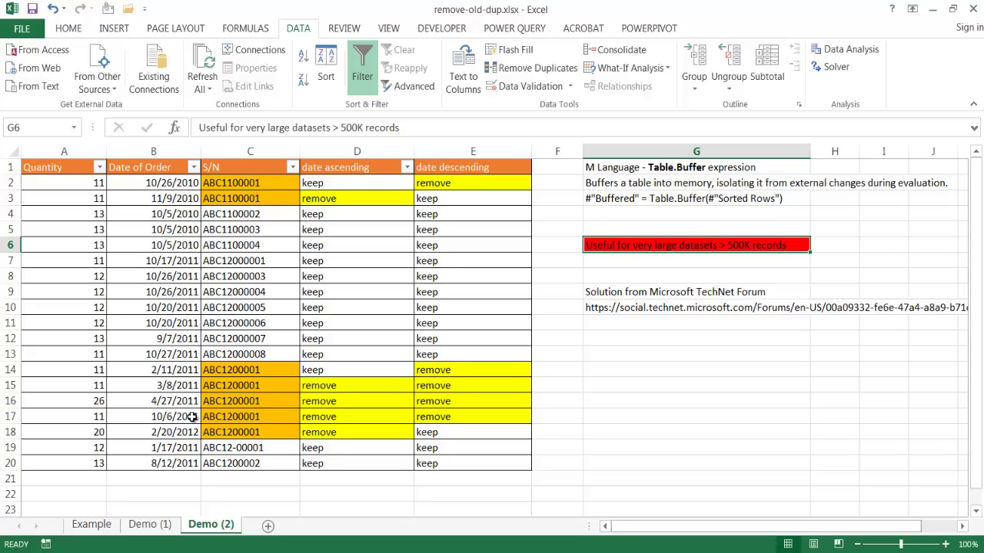
click(692, 292)
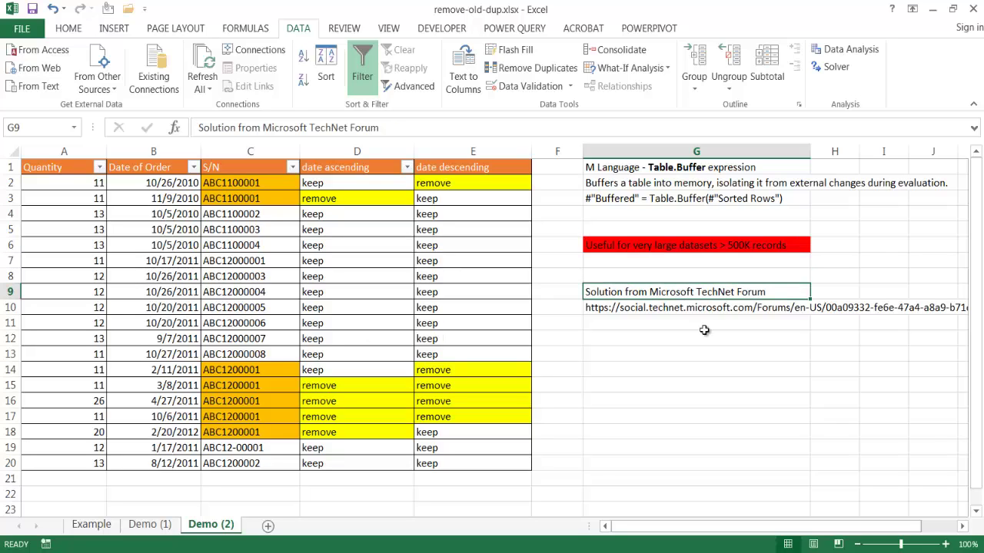
click(661, 308)
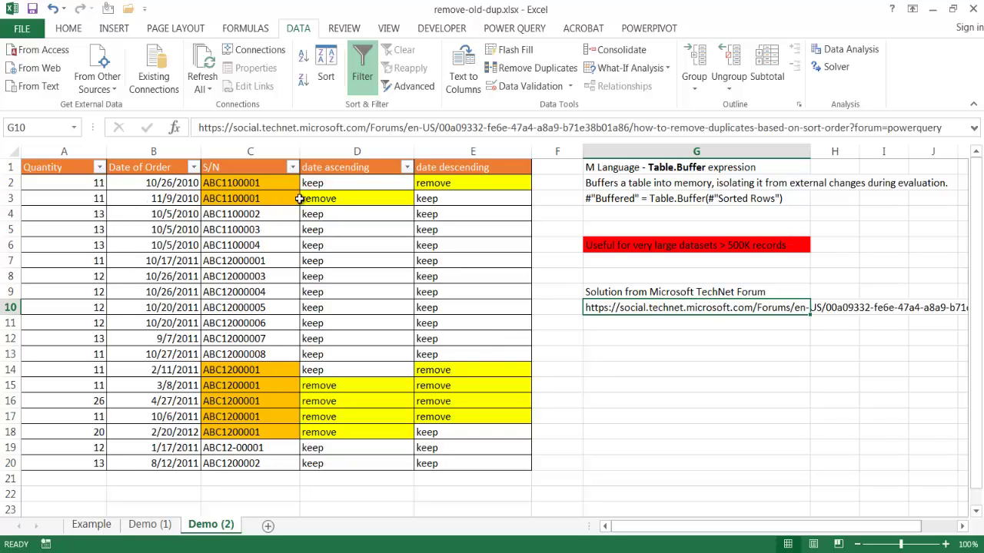
click(169, 199)
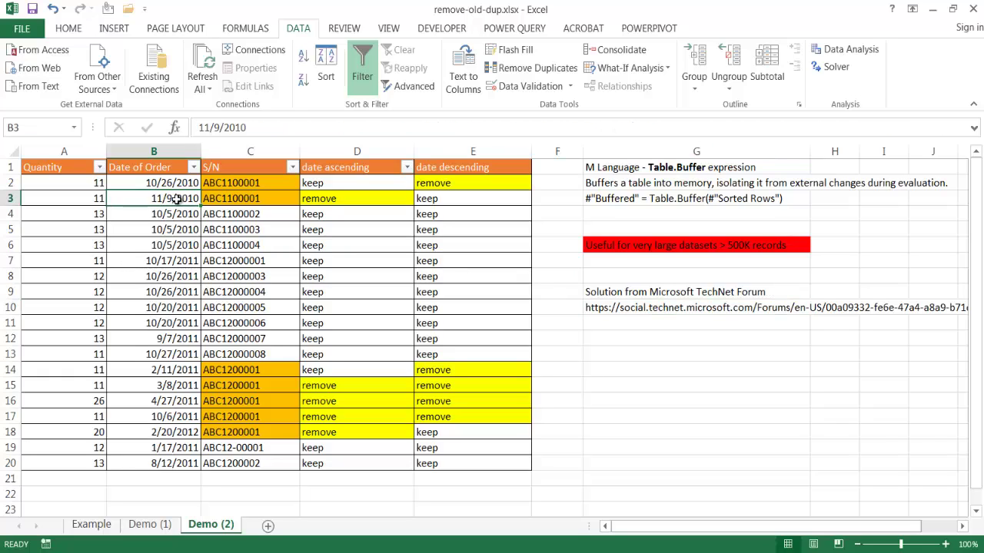
click(241, 199)
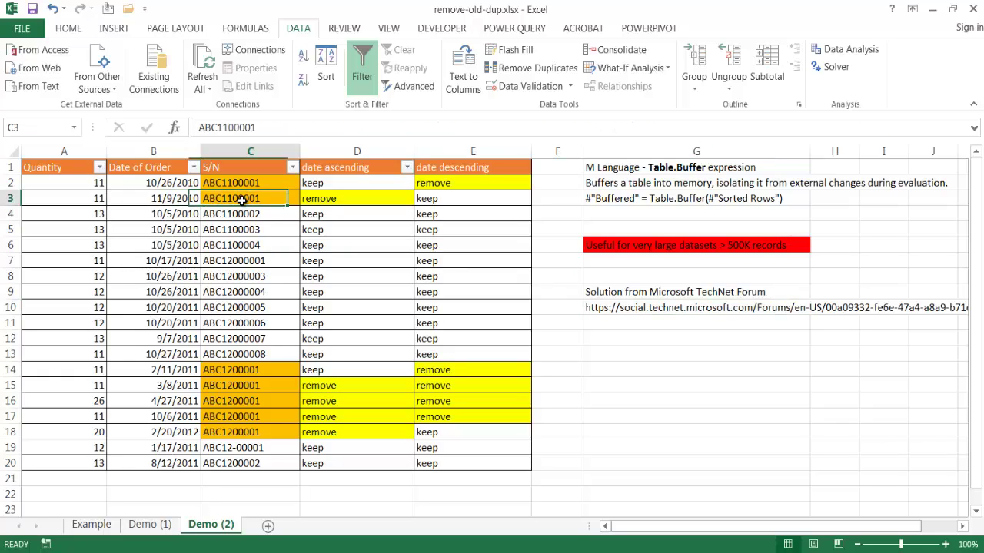
click(160, 200)
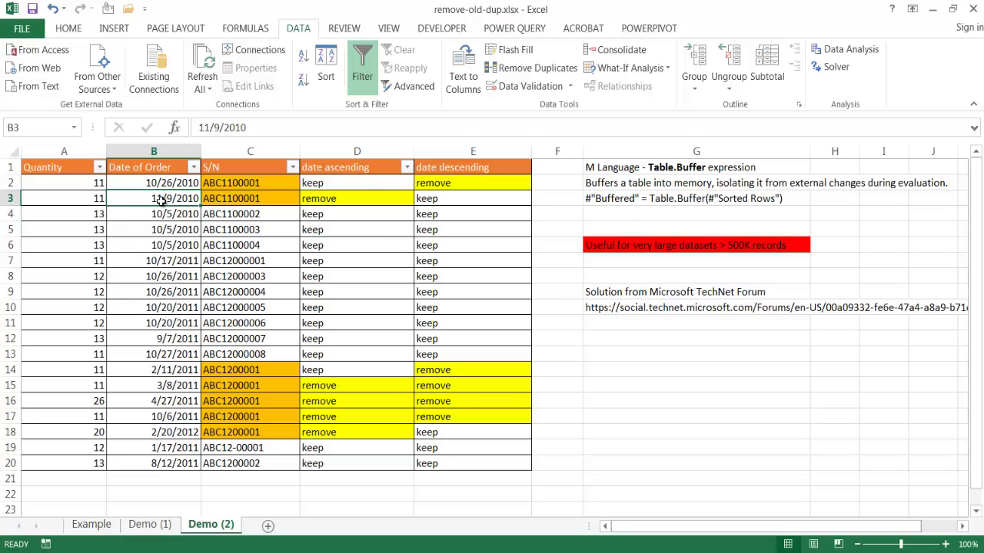
click(251, 247)
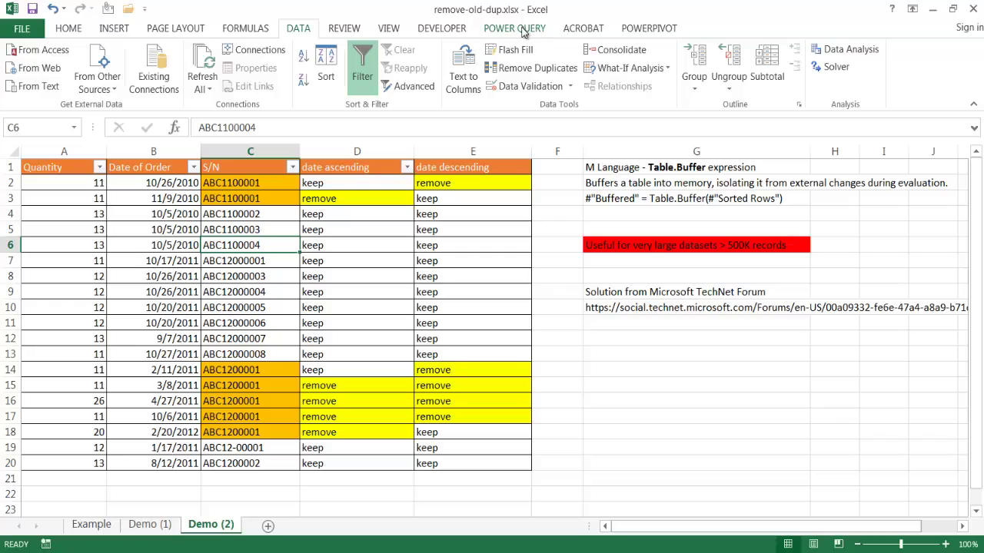
Step: Convert the order data in A1:E20 on the Demo (2) sheet into a table with headers
click(286, 265)
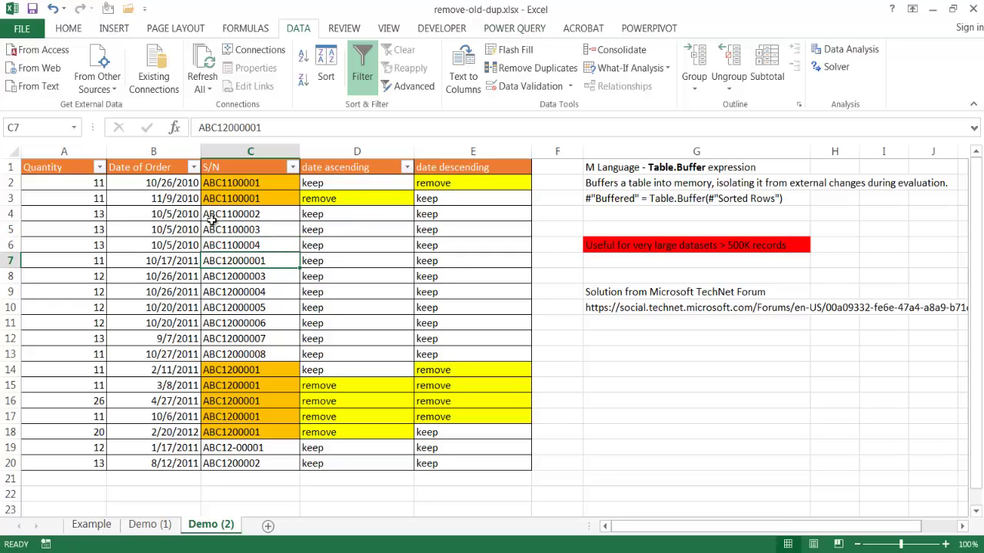
click(116, 30)
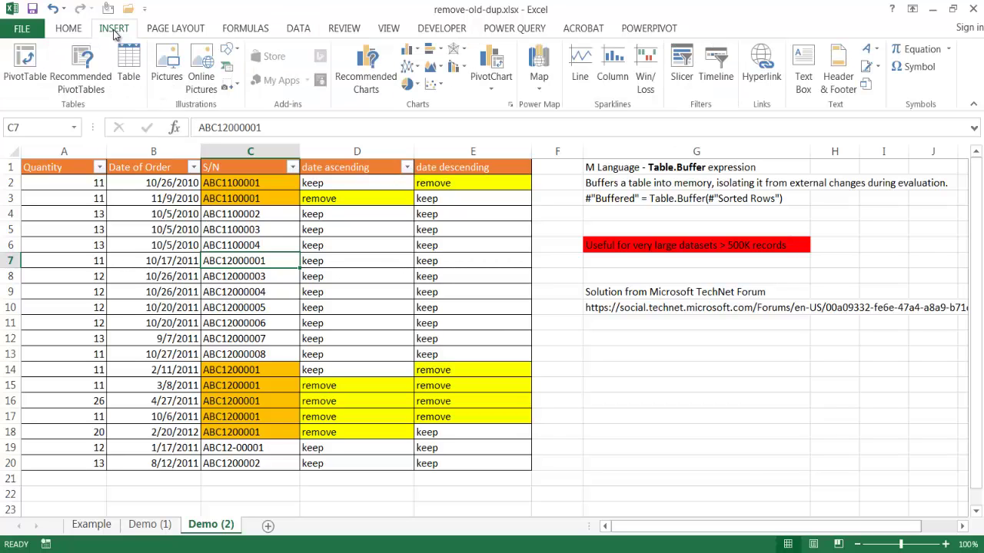
click(130, 63)
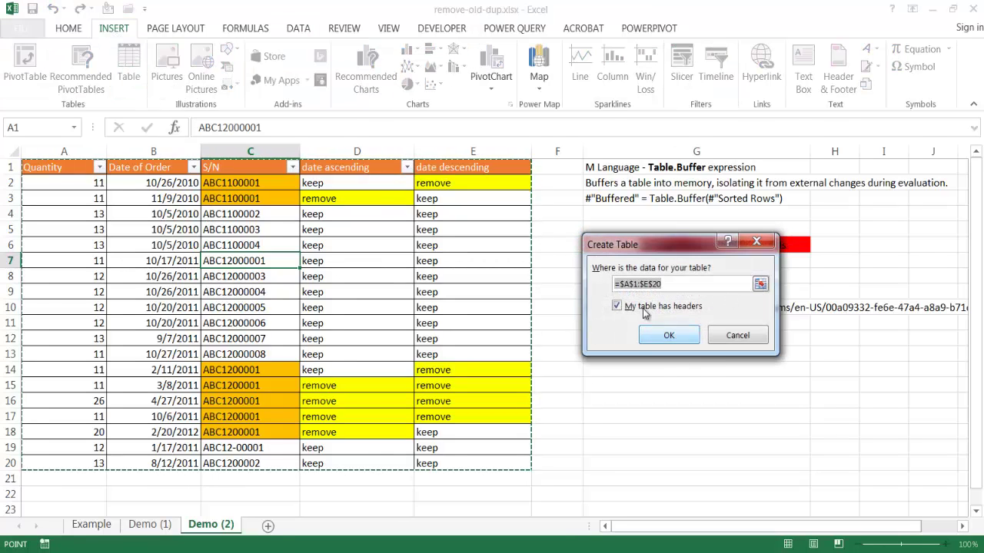
click(665, 337)
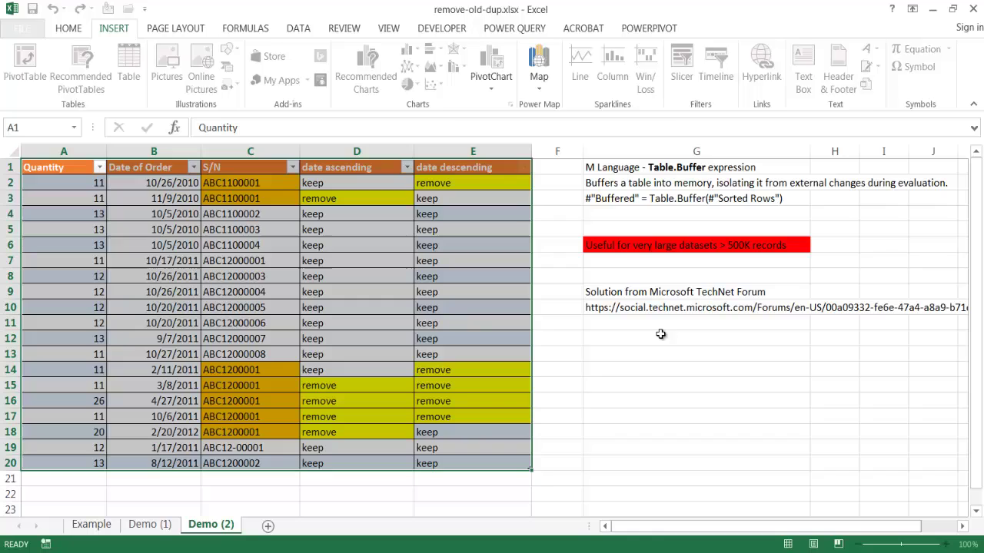
click(369, 317)
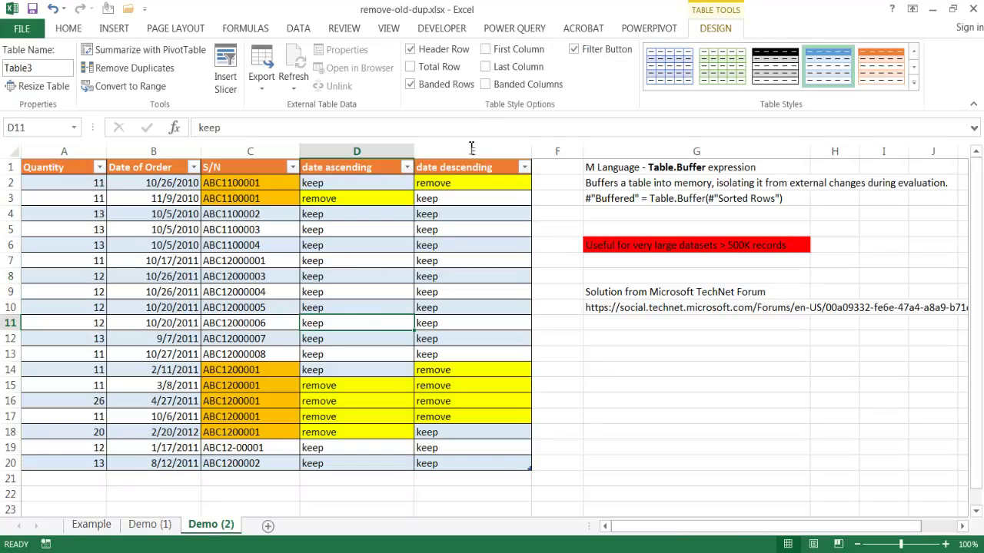
Step: Load the table into the Power Query editor and sort its rows by S/N ascending
click(526, 29)
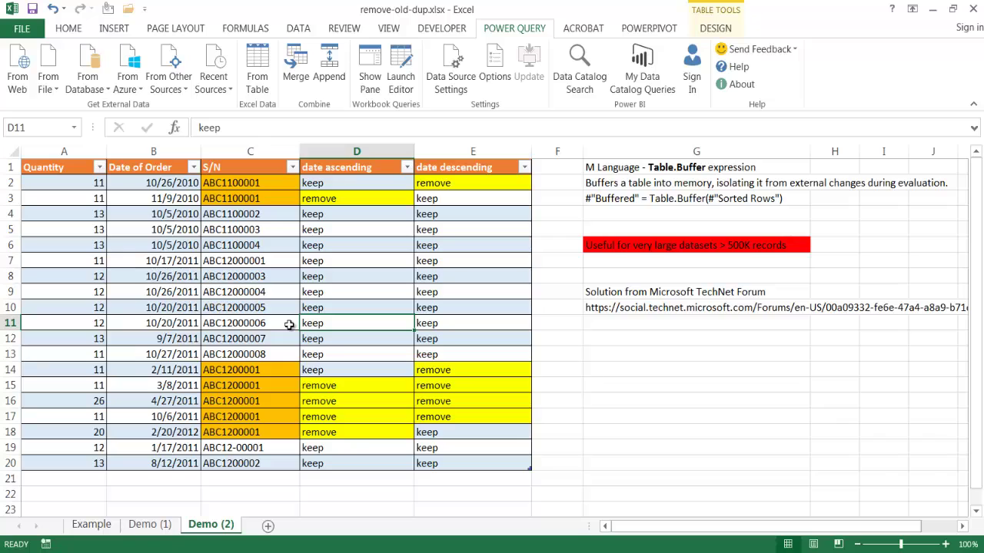
click(260, 84)
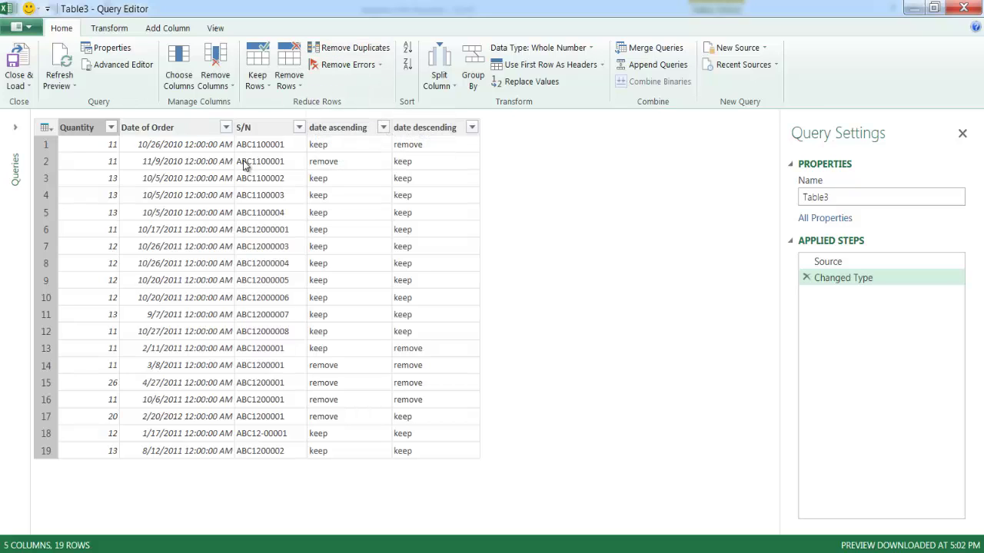
click(298, 126)
click(210, 153)
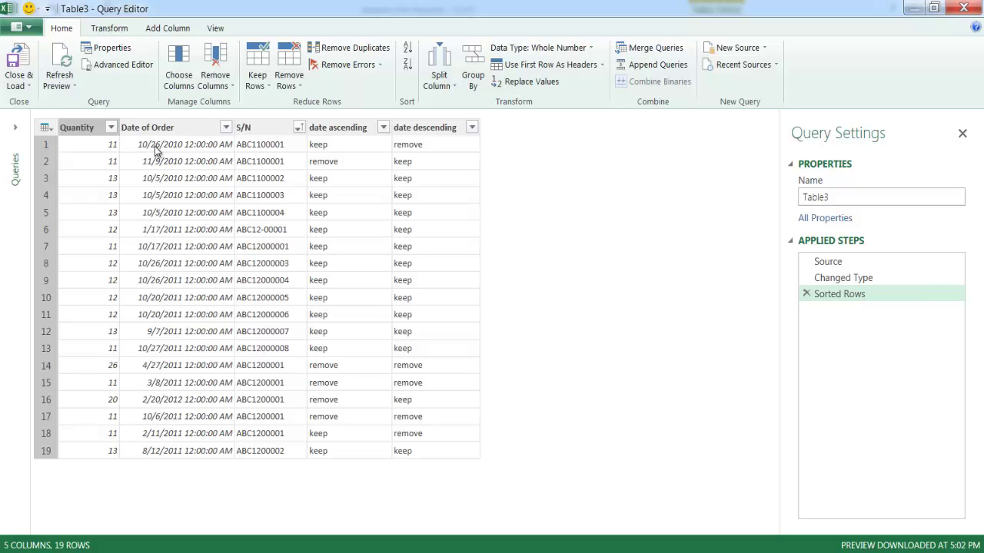
Step: Try removing duplicates on the S/N column after the serial-number sort alone, and delete that query step
click(250, 146)
click(339, 53)
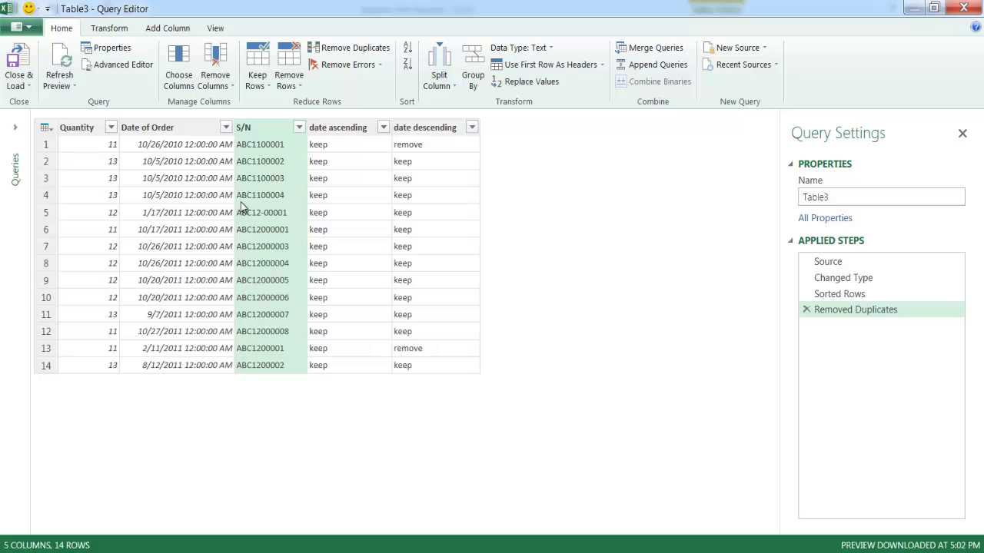
click(805, 310)
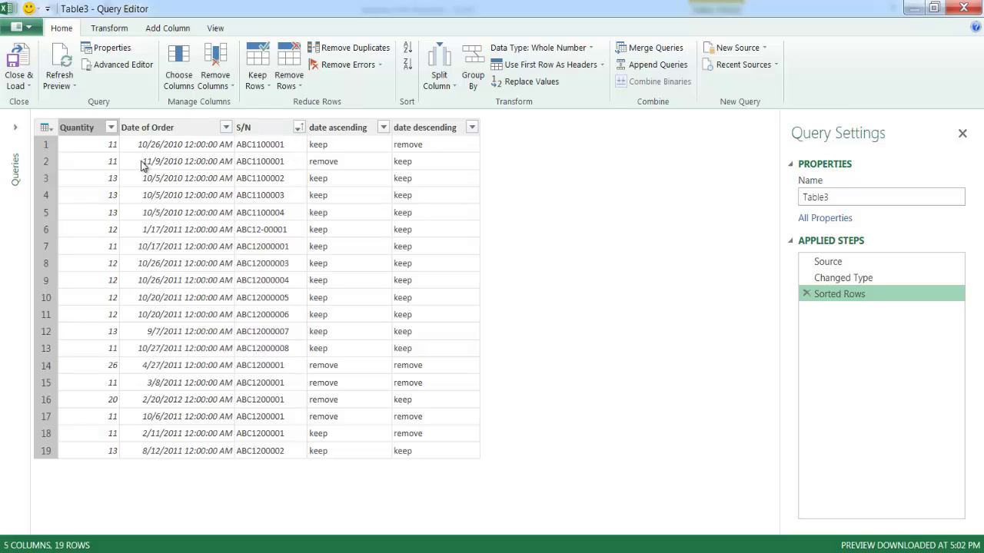
Step: Add Date of Order in descending order as the second sort level after S/N
click(226, 129)
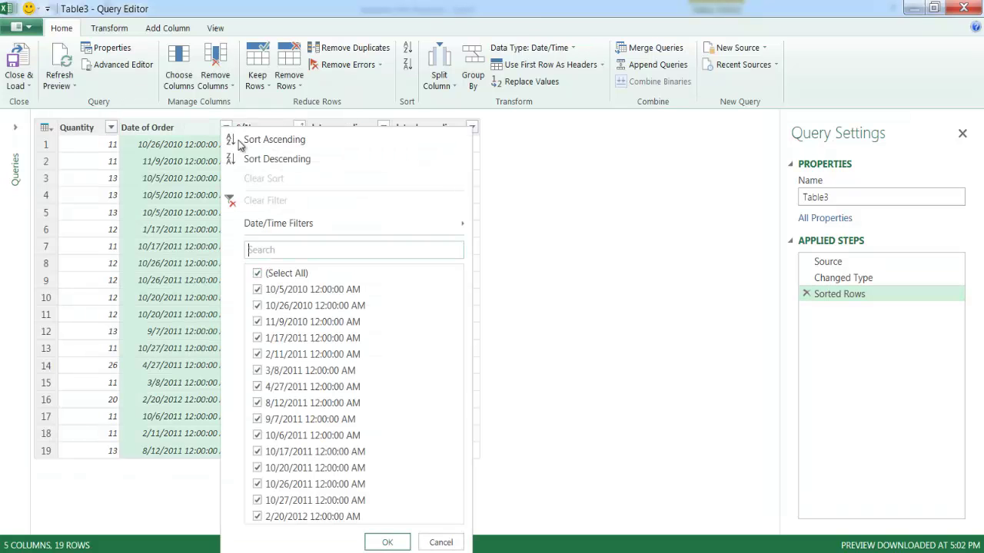
click(251, 160)
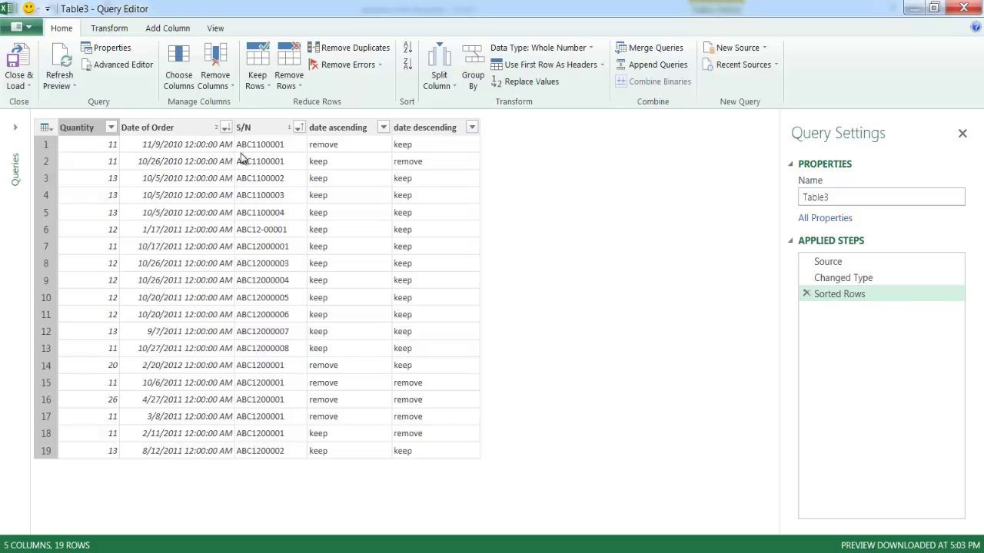
Step: Try removing duplicates on S/N from the date-descending rows without buffering, and delete the Removed Duplicates step
click(262, 129)
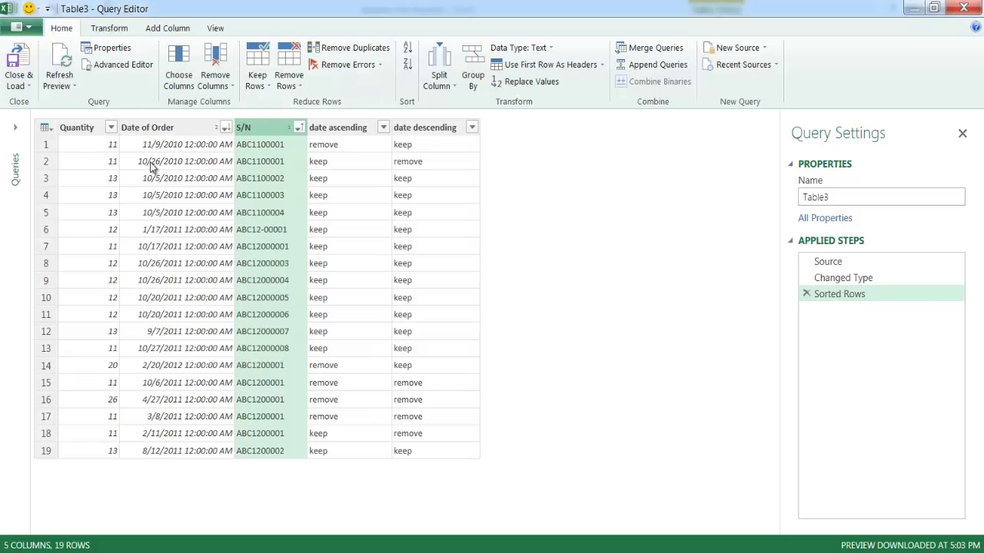
click(343, 52)
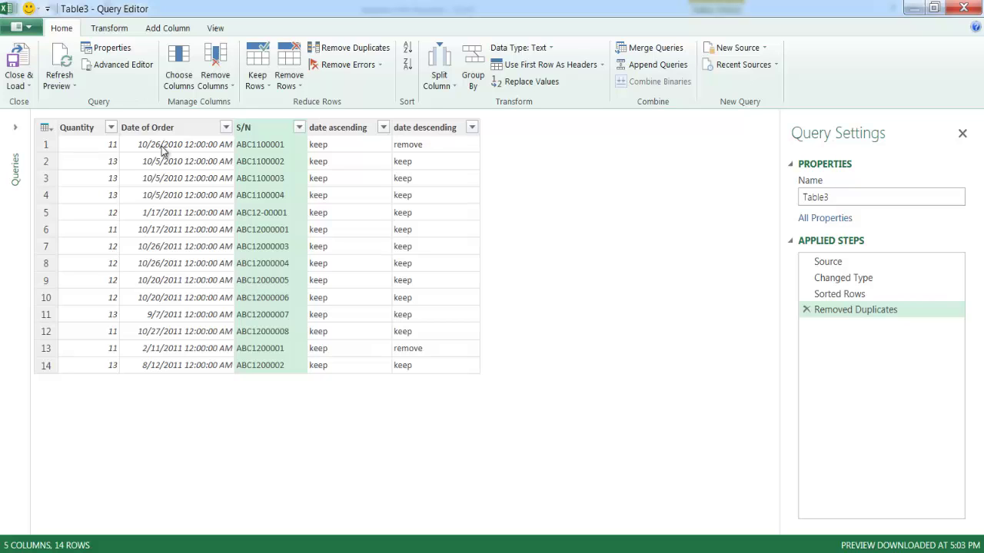
click(805, 310)
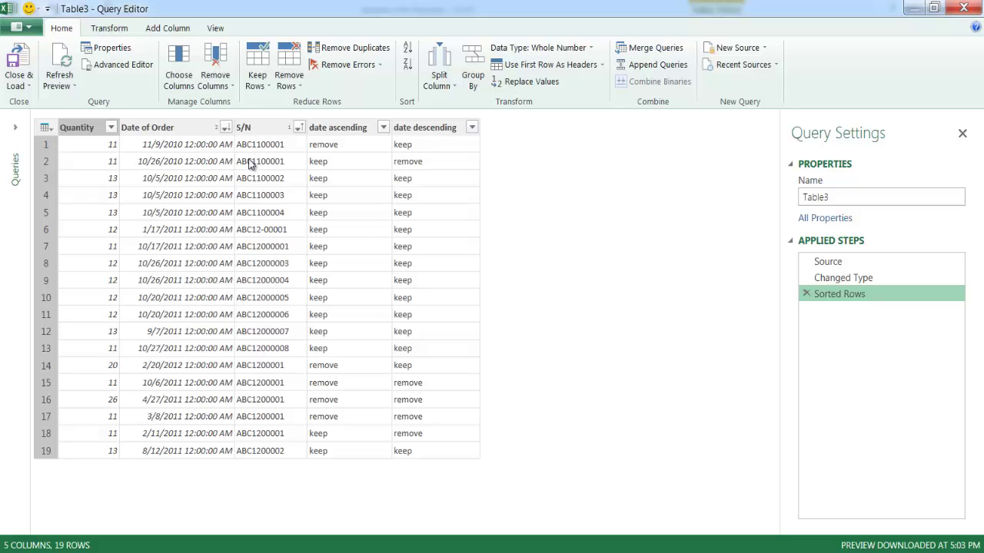
Step: In the query's M code, add the line #"Buffered" = Table.Buffer(#"Sorted Rows") after the Sorted Rows step
click(132, 66)
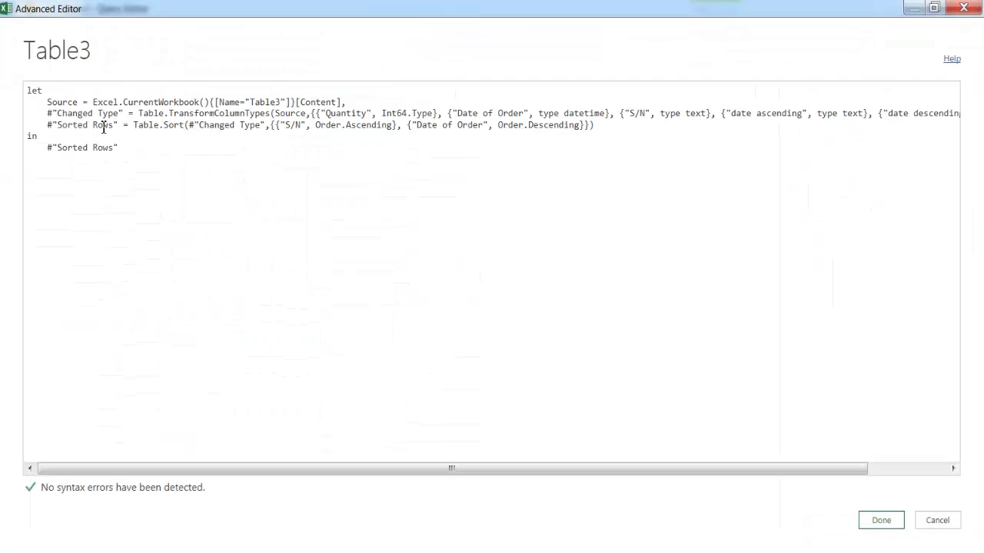
click(594, 126)
text(,)
key(Return)
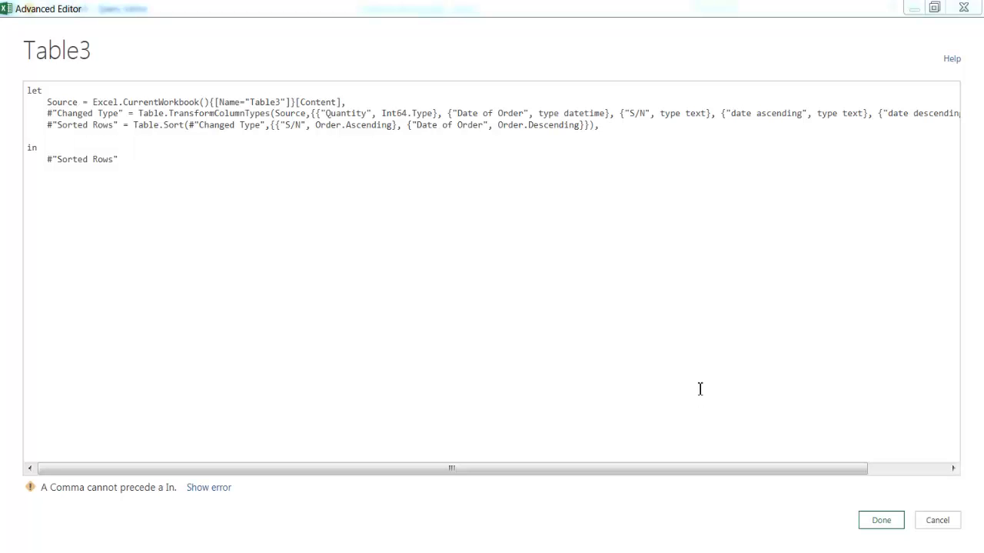
click(34, 139)
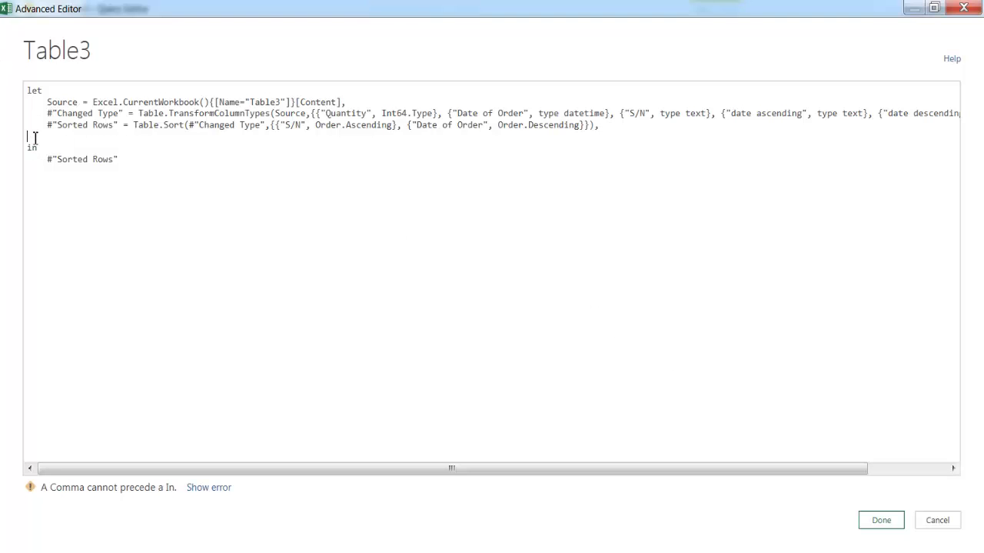
text(#"Buffered" = Table.Buffer(#"Sorted Rows"),)
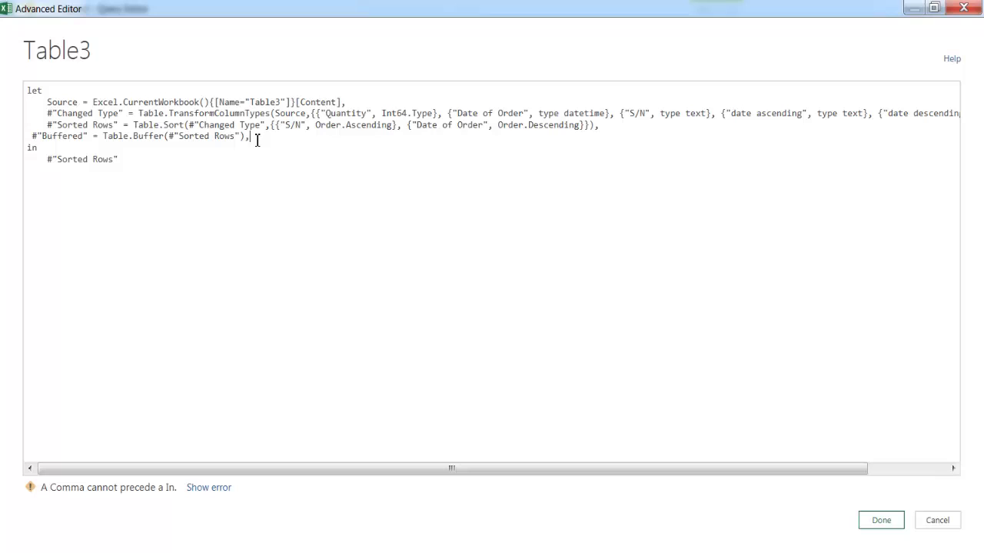
key(BackSpace)
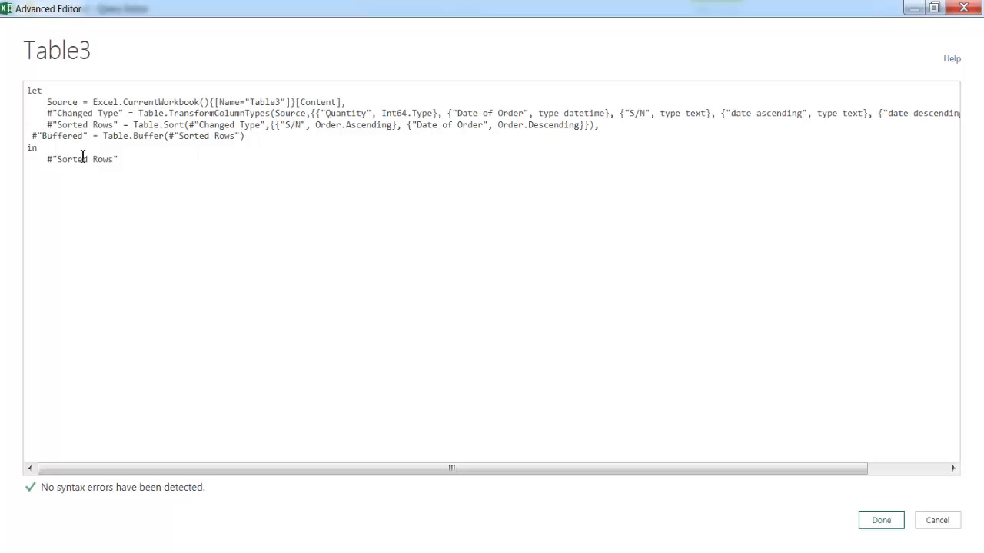
Step: Change the query's output after "in" to #"Buffered" and apply the edited code
click(115, 159)
drag(106, 164, 72, 164)
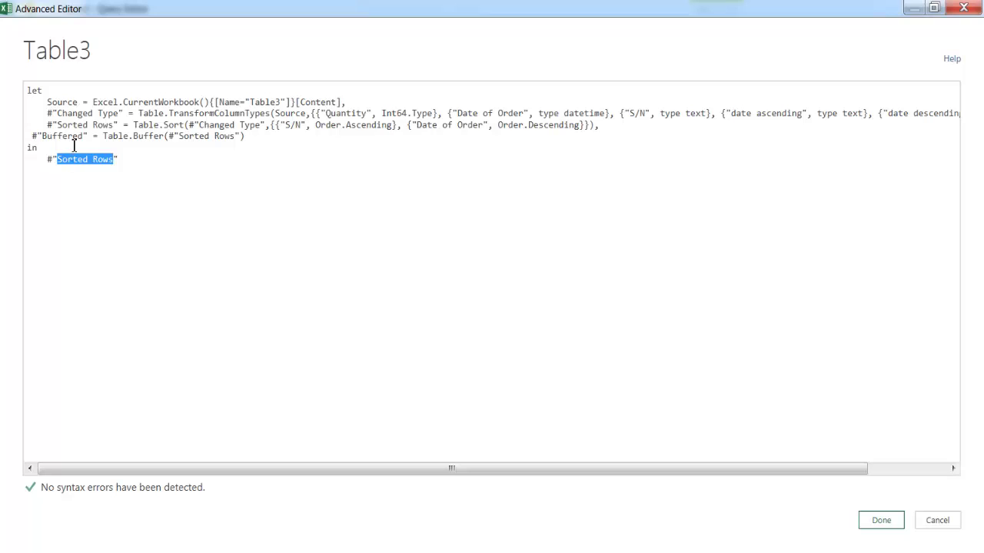
double_click(76, 139)
key(ctrl+c)
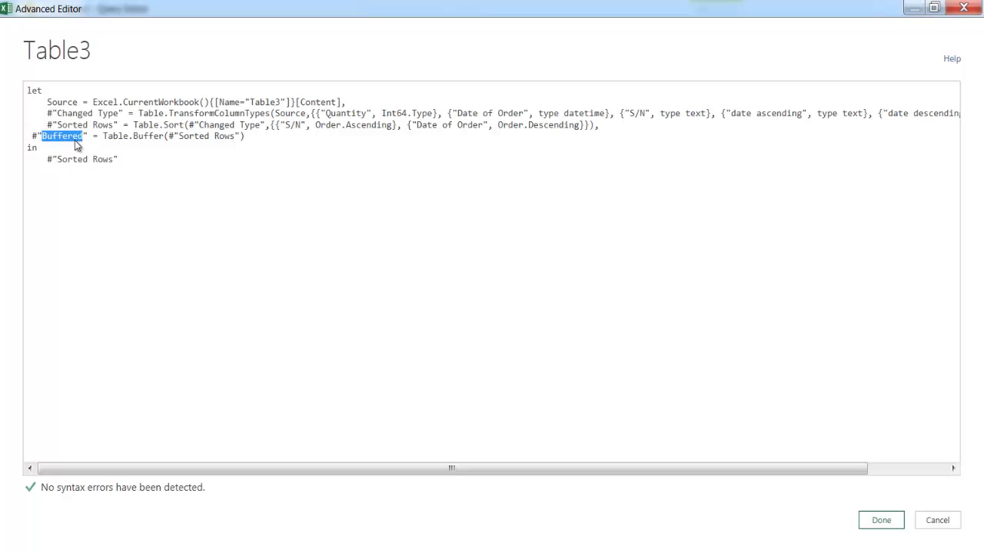
drag(114, 159, 73, 164)
key(ctrl+v)
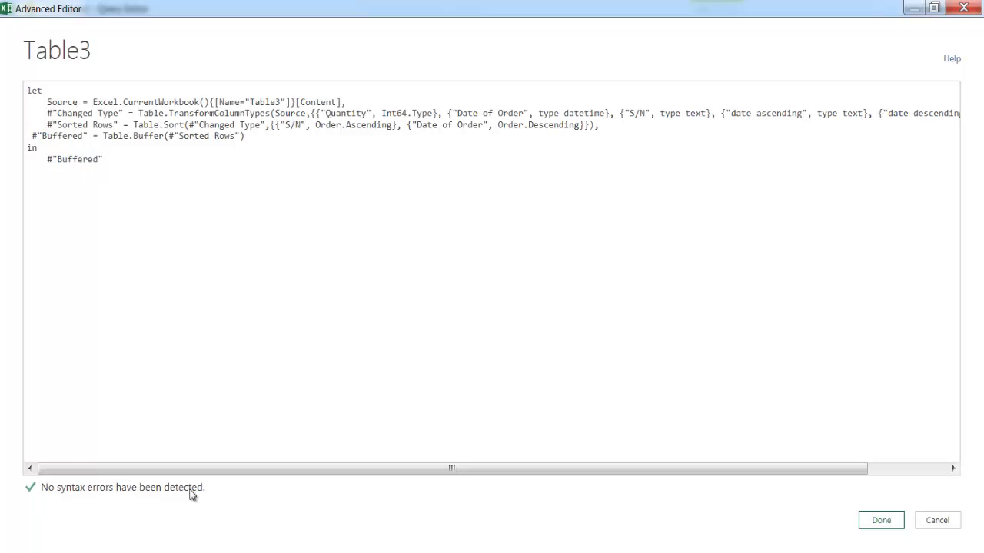
click(881, 520)
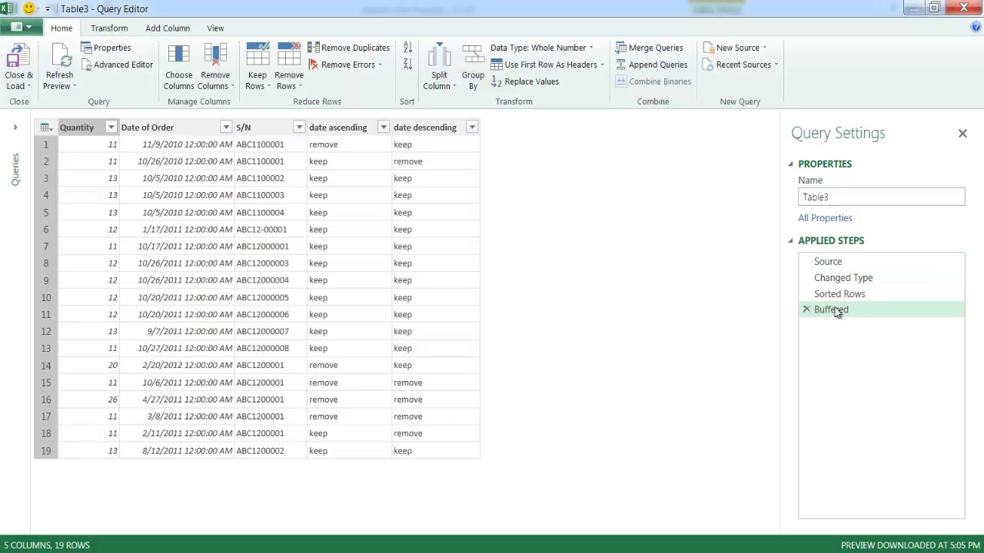
Step: Remove duplicates on the S/N column of the buffered rows and load the query result to a new worksheet
click(269, 133)
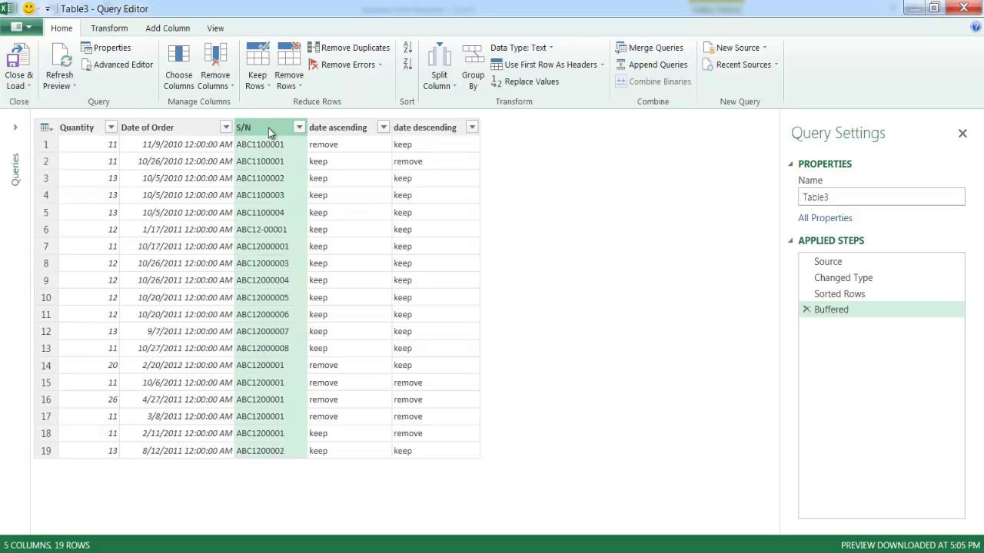
click(355, 50)
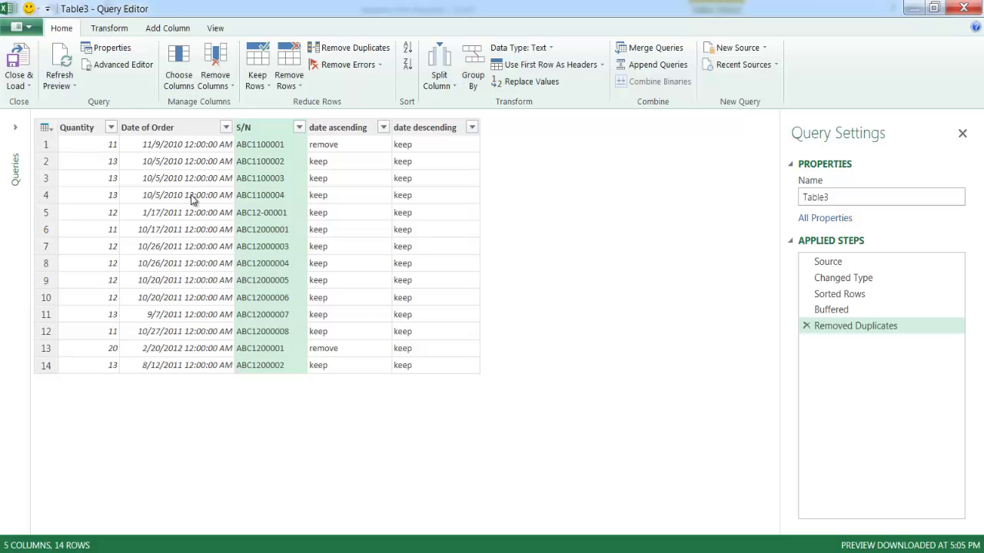
click(23, 58)
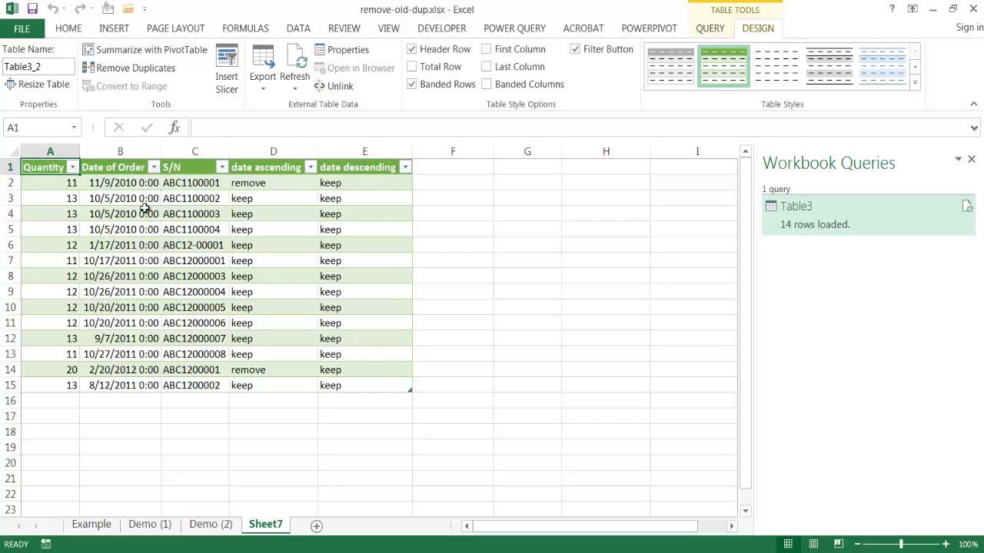
Step: Check the loaded table's date descending column and the order date kept for serial number ABC1100001
click(181, 185)
drag(366, 187, 357, 387)
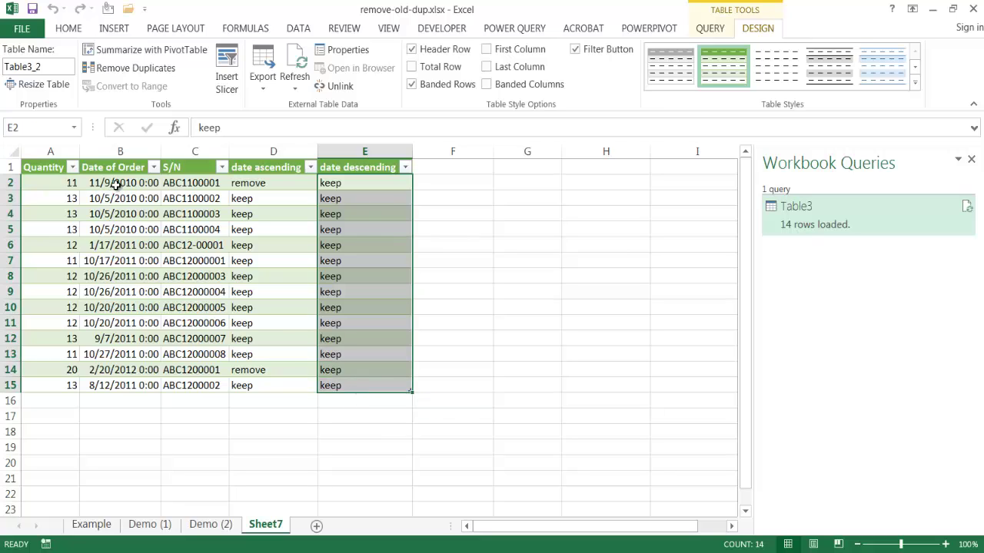
click(116, 185)
click(189, 183)
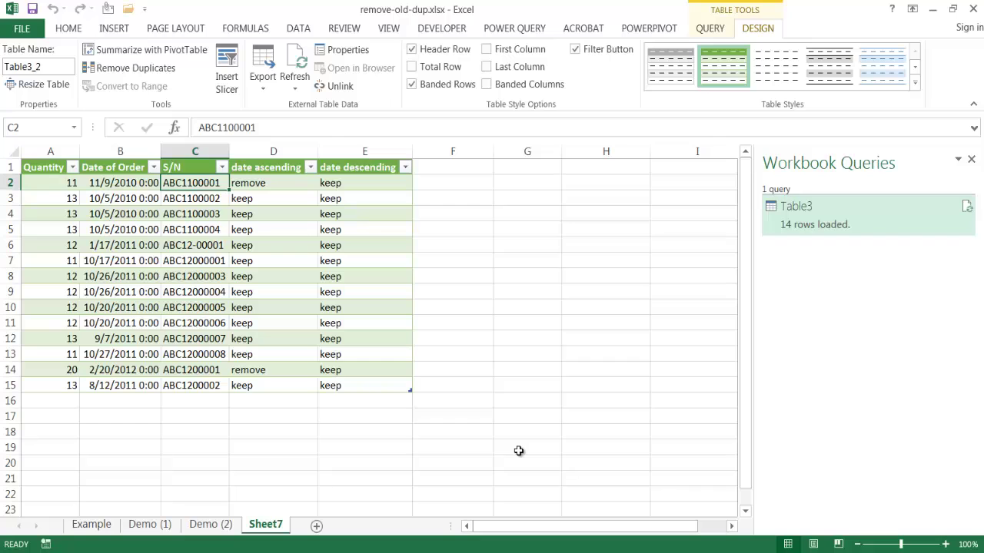
Step: Review the Demo (1) Remove Duplicates result against the Demo (2) Table.Buffer data and its large-dataset note
click(149, 525)
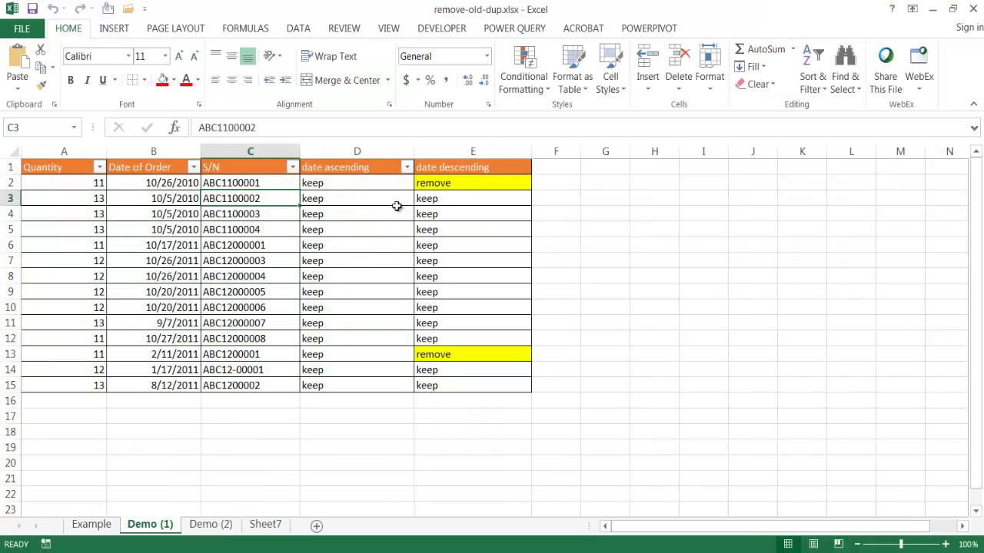
click(300, 29)
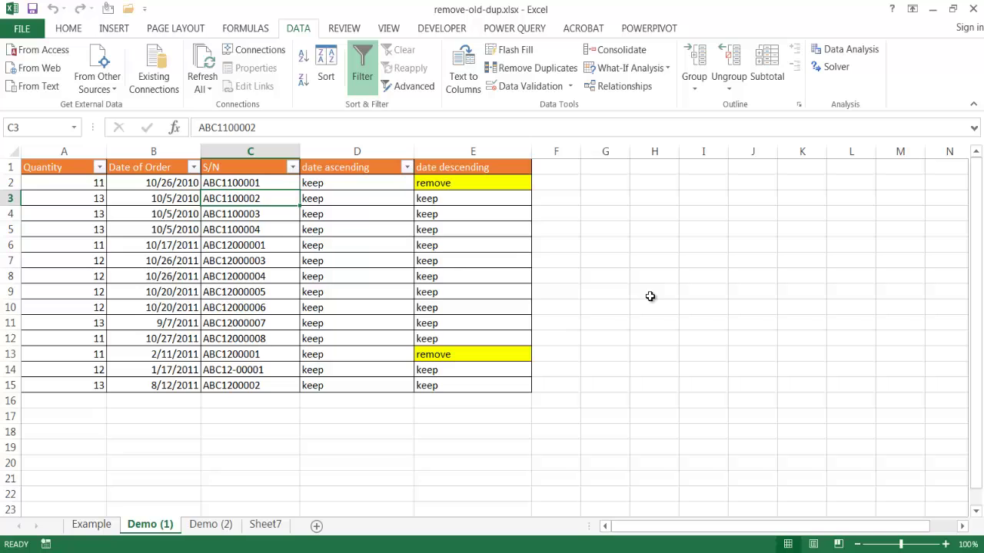
click(212, 526)
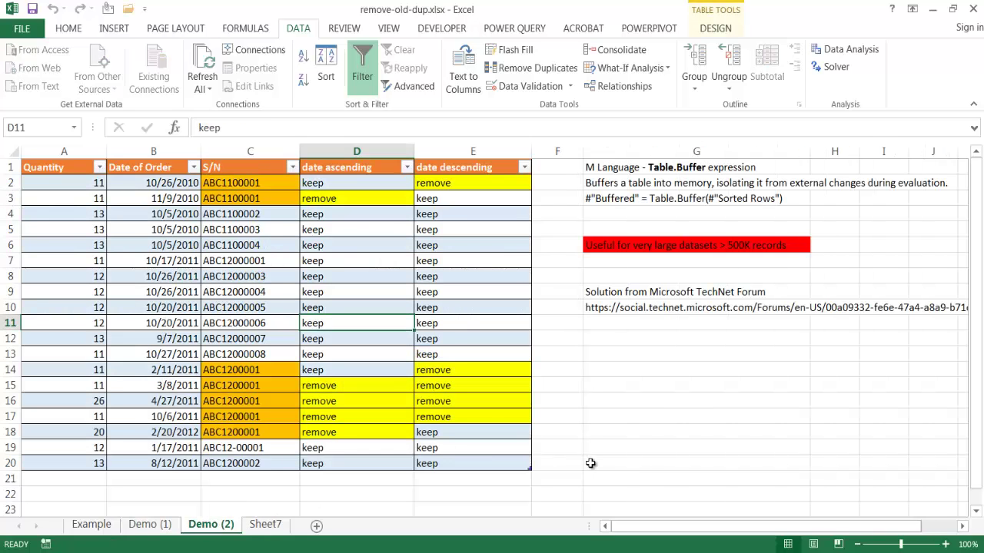
click(709, 246)
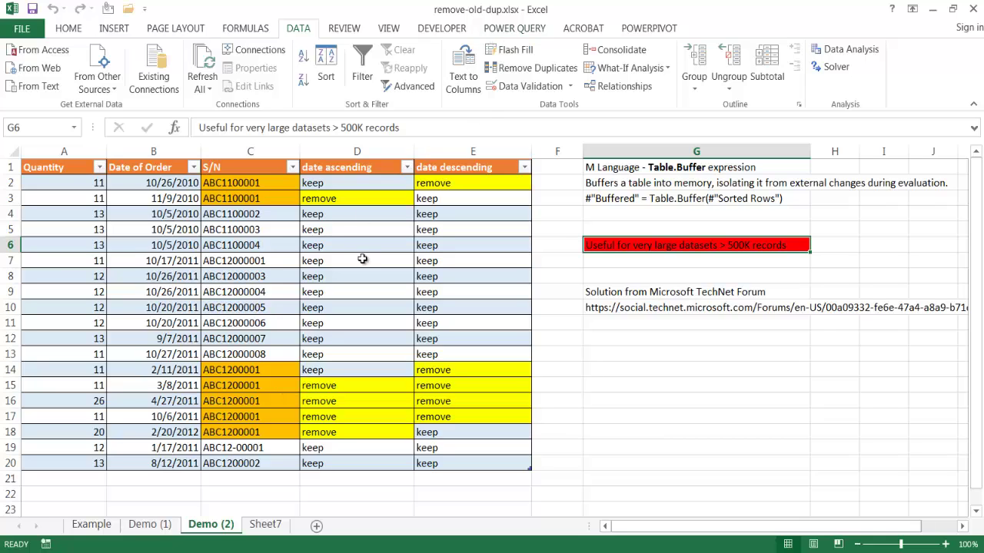
click(153, 526)
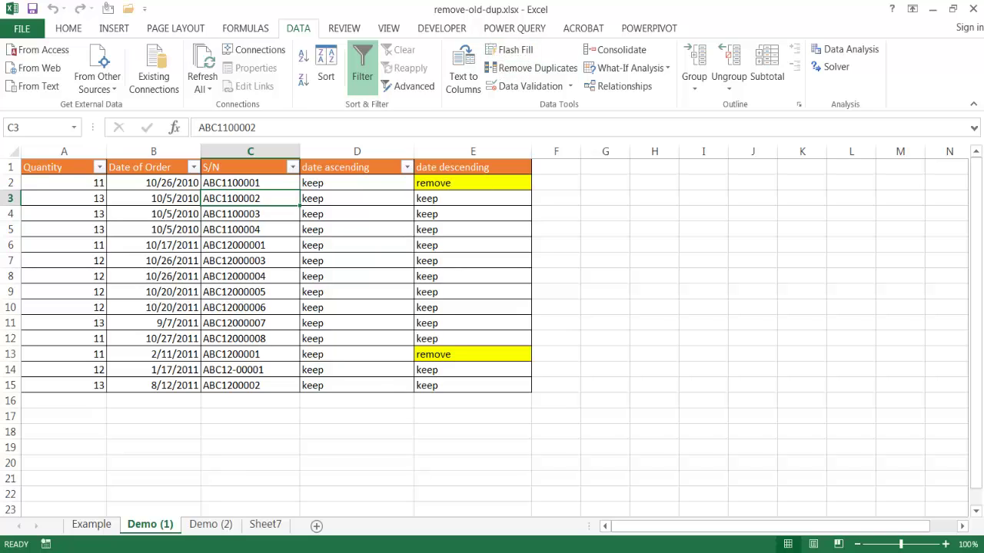
click(212, 526)
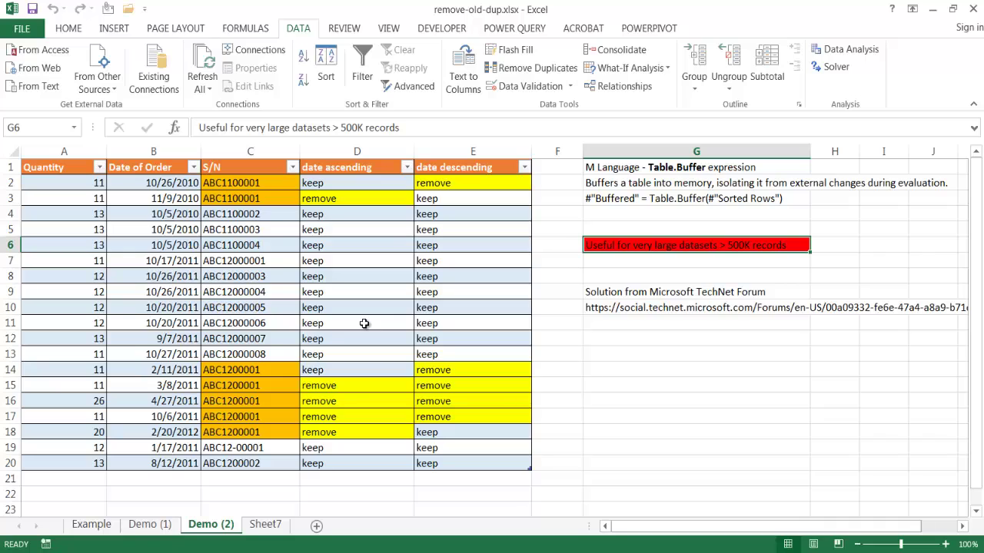